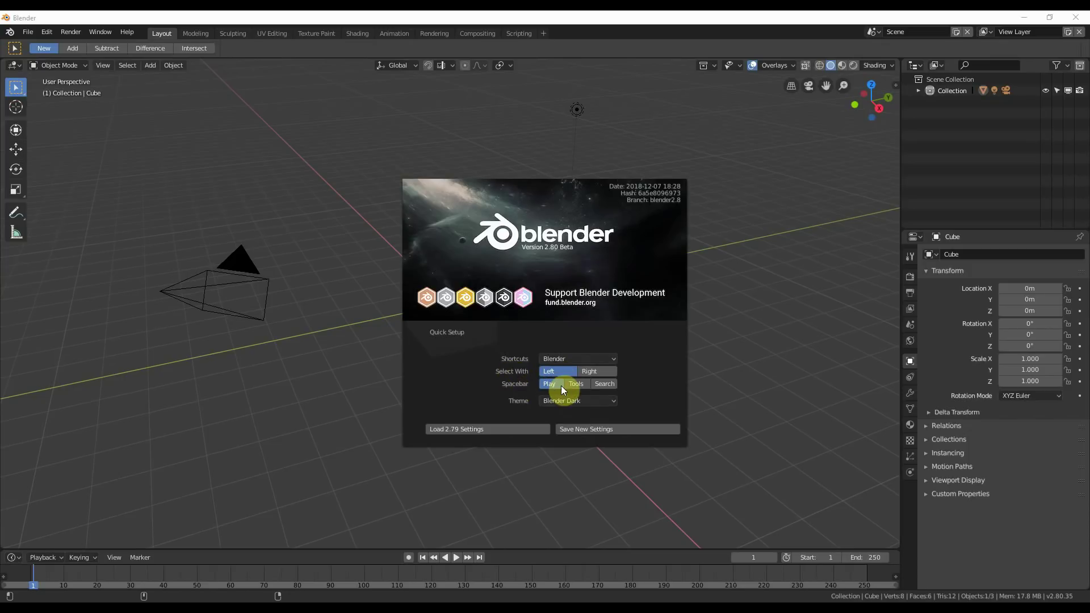
Step: Dismiss the splash screen and select the camera, cube and light individually in the viewport, finishing with the camera
click(451, 135)
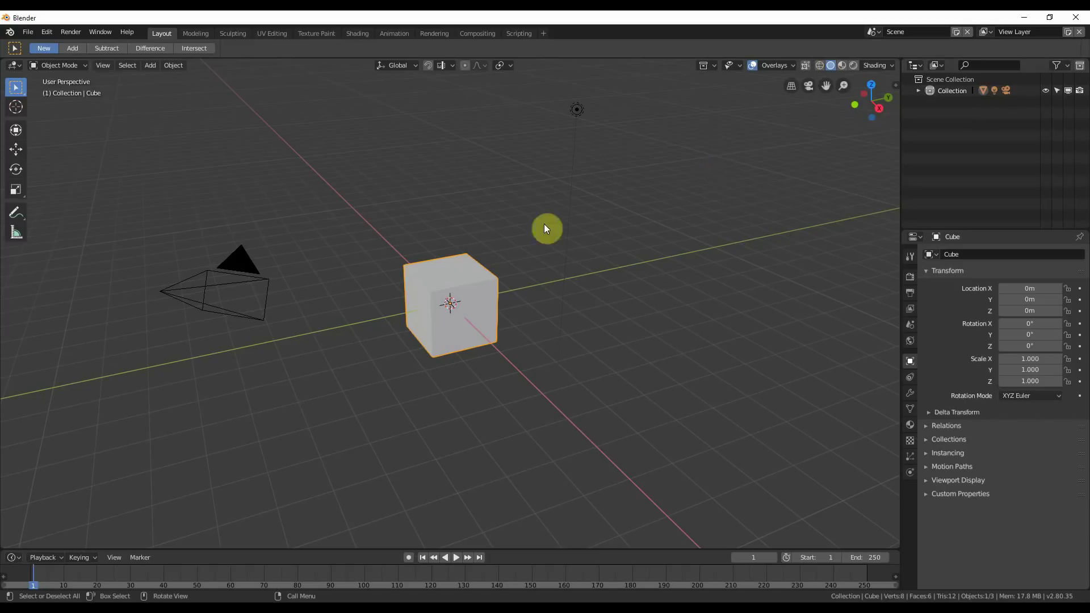
click(241, 267)
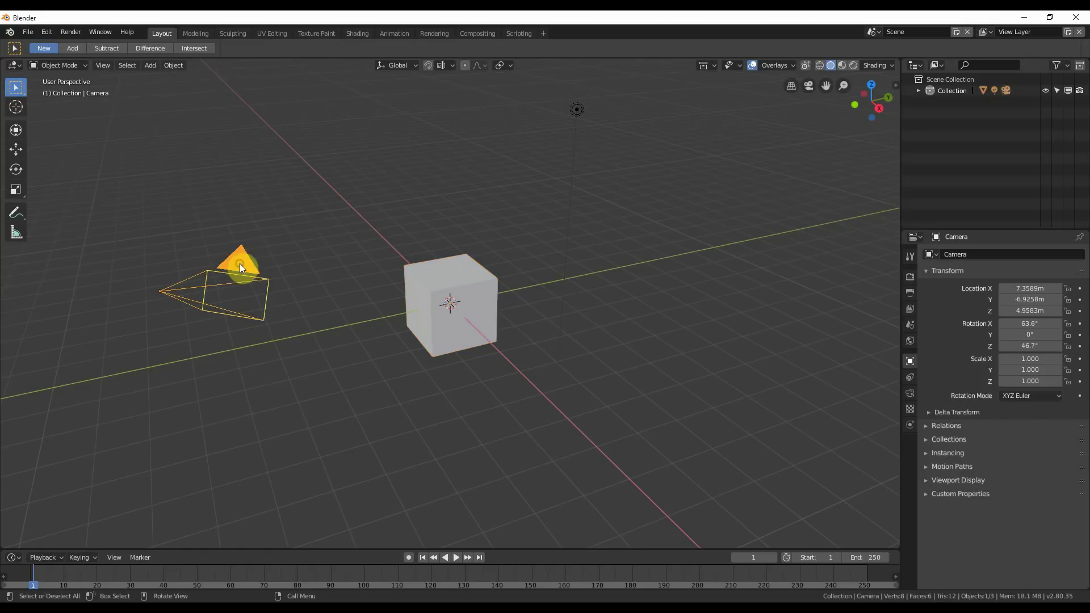
click(449, 273)
click(580, 112)
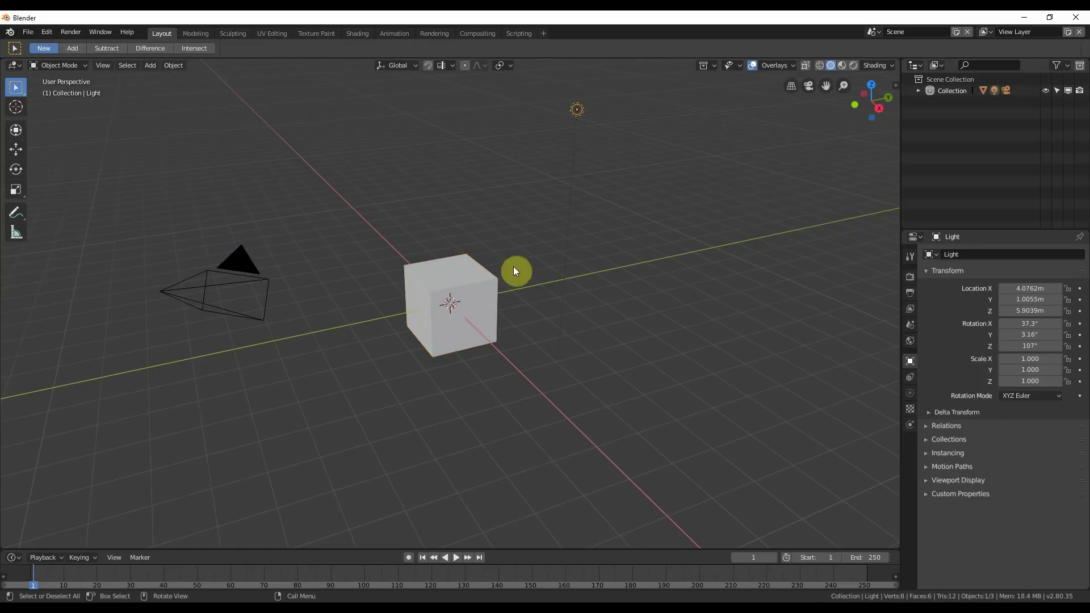
click(470, 273)
click(243, 268)
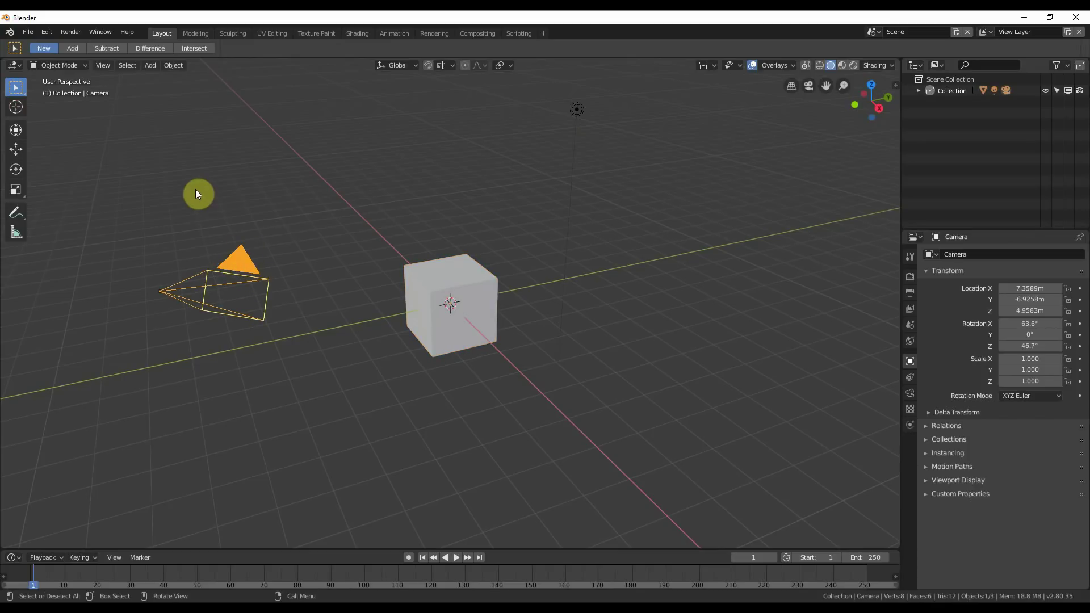
Step: Box-select the camera with the cube, the light alone, the cube with the light, and the camera with the cube again
drag(150, 100, 548, 384)
drag(614, 88, 522, 164)
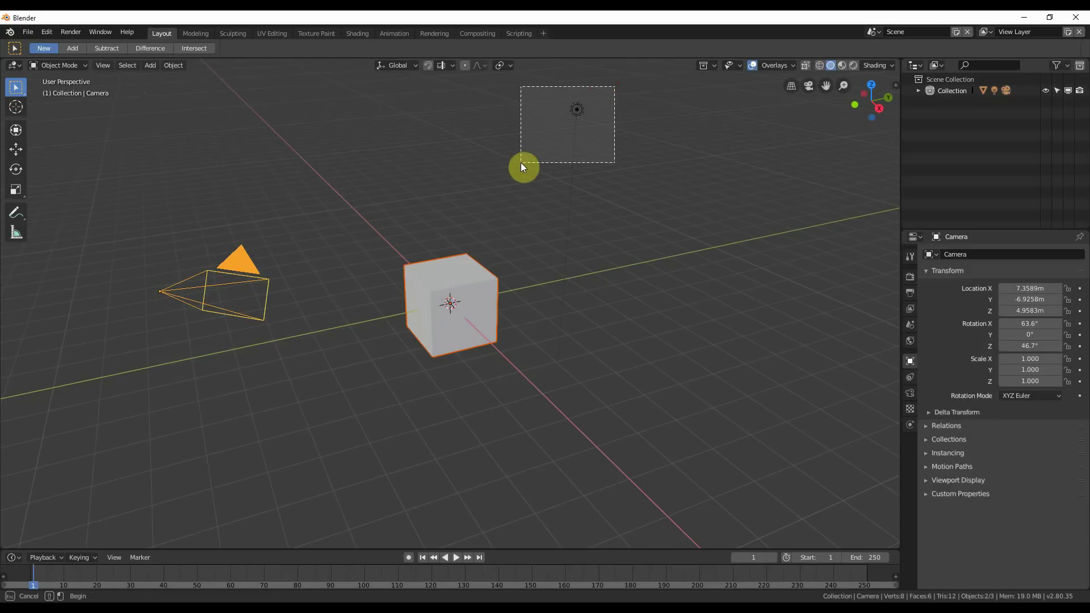
drag(521, 164, 522, 164)
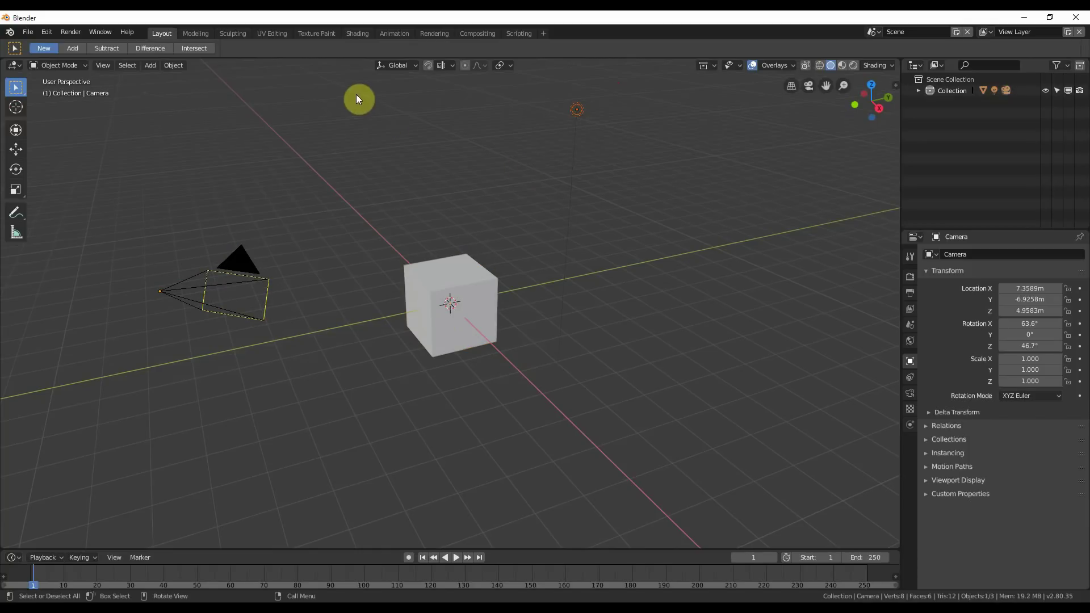
drag(356, 94, 686, 387)
drag(90, 186, 555, 407)
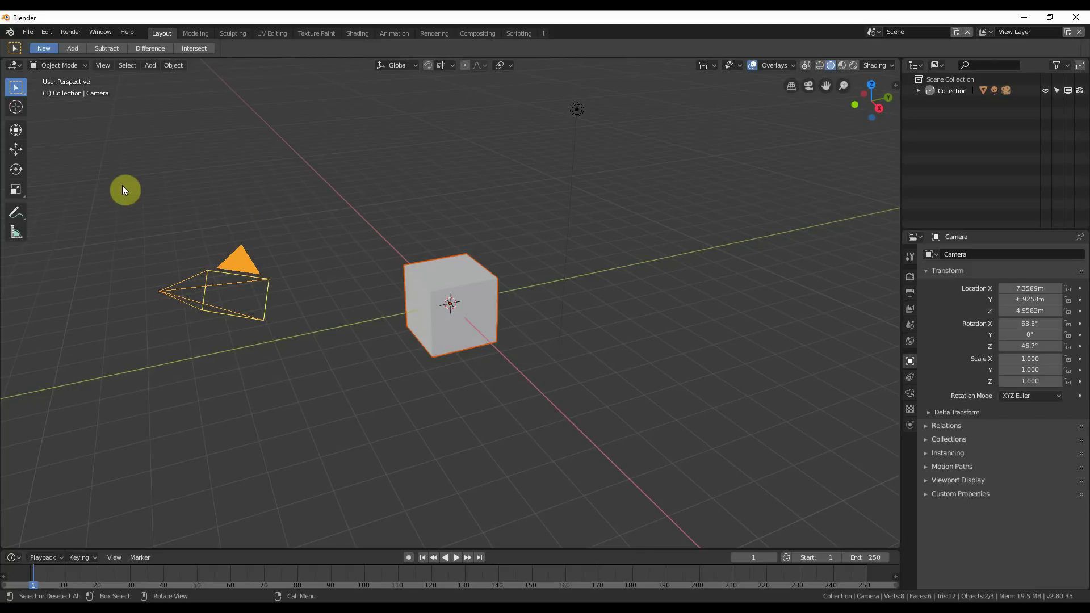
Step: Box-select the camera, cube and light one at a time, finishing with only the cube selected
drag(139, 213, 329, 375)
drag(339, 161, 546, 375)
drag(548, 82, 615, 136)
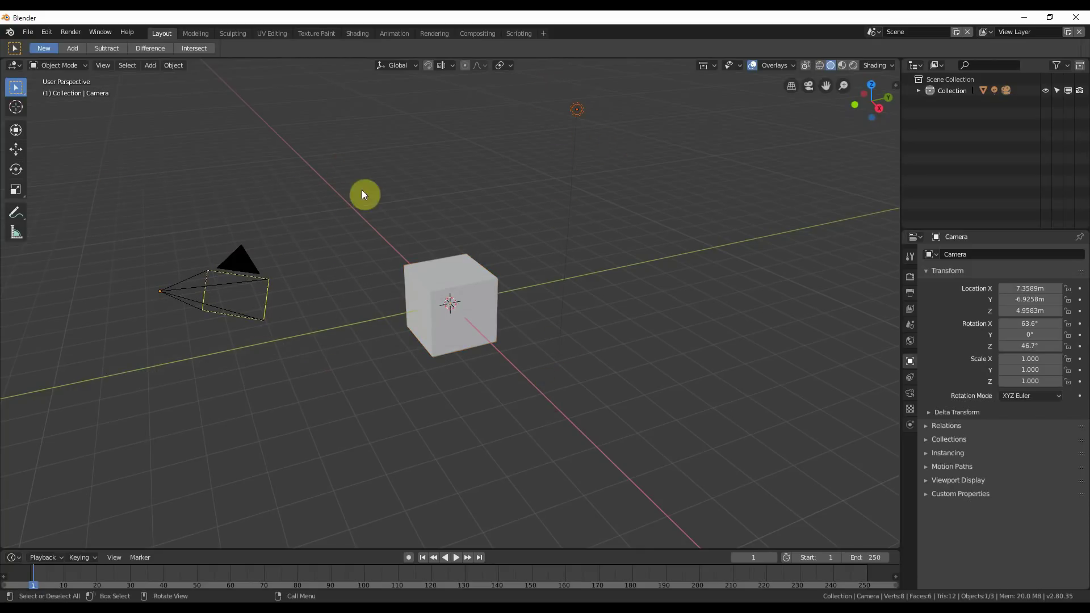
drag(361, 189, 542, 408)
drag(131, 190, 306, 370)
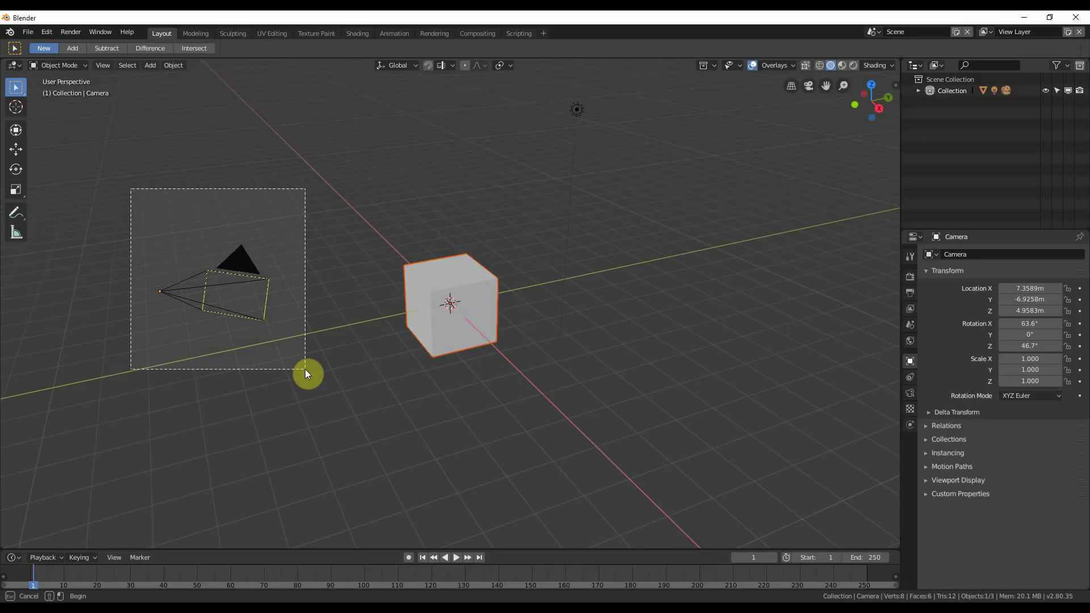
drag(304, 369, 305, 369)
drag(365, 211, 534, 358)
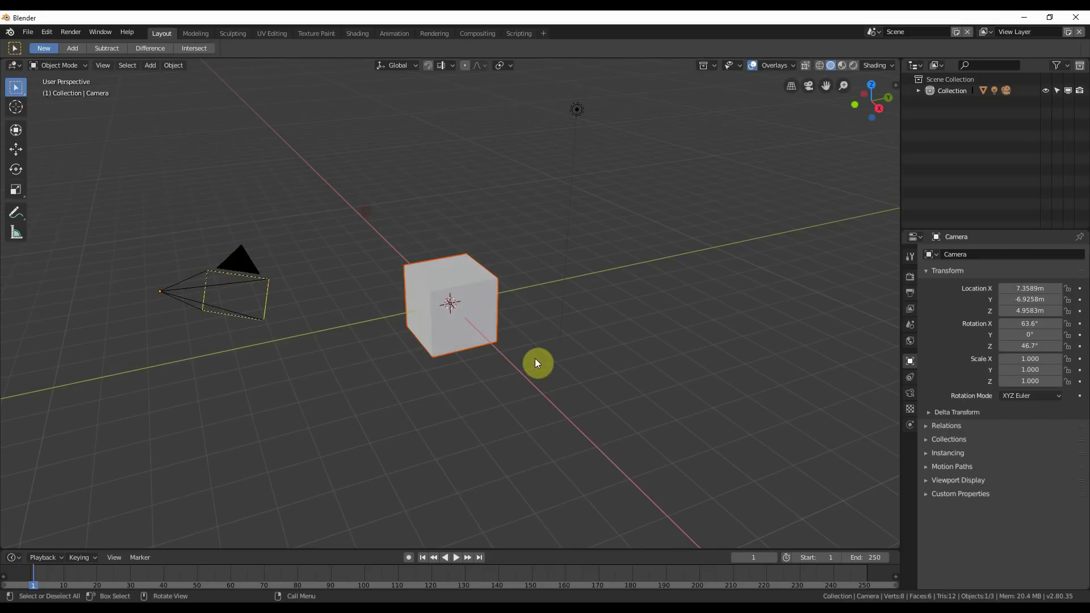
Step: Switch to the plain Select tool and select the camera, the cube and the light in turn
click(18, 89)
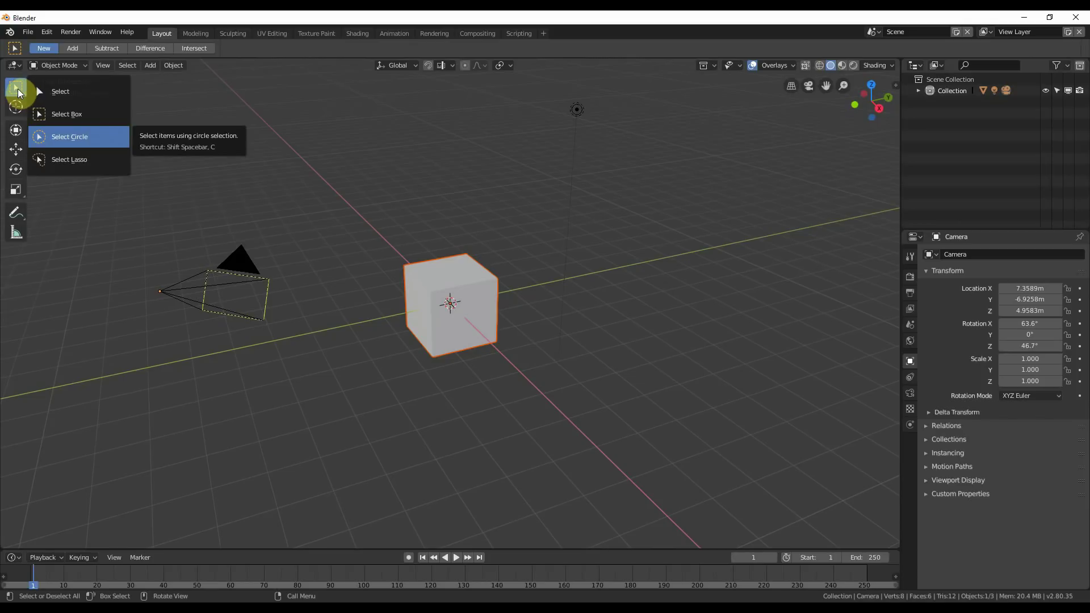
click(62, 99)
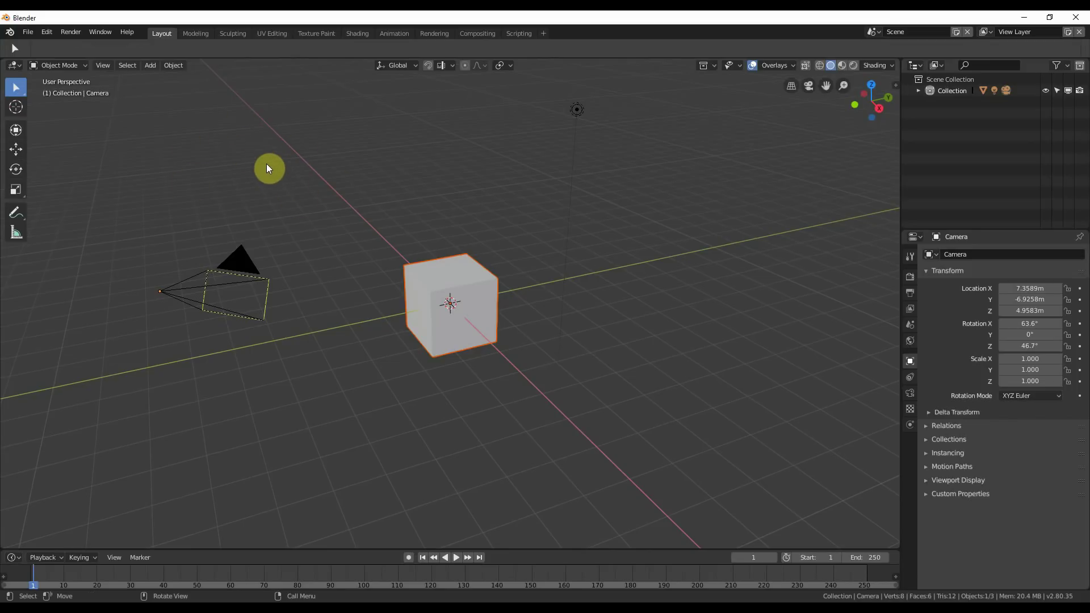
click(250, 262)
click(462, 283)
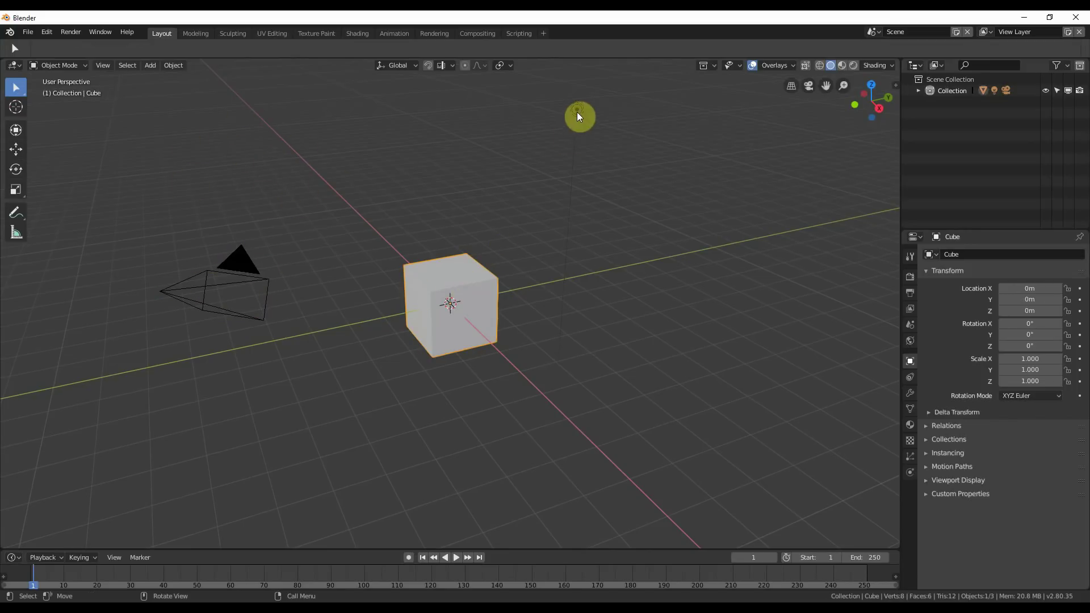
click(578, 112)
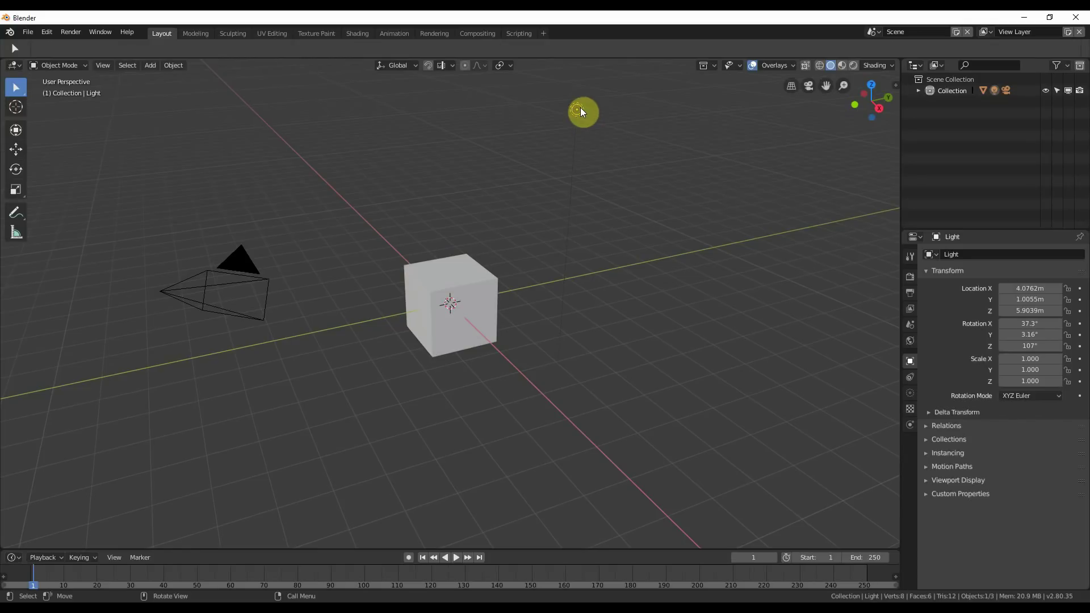
Step: Move the light to about X 4.61 m, Y 2.22 m, Z 5.91 m, shift the cube slightly and raise the camera using the Select tool
drag(580, 108, 647, 107)
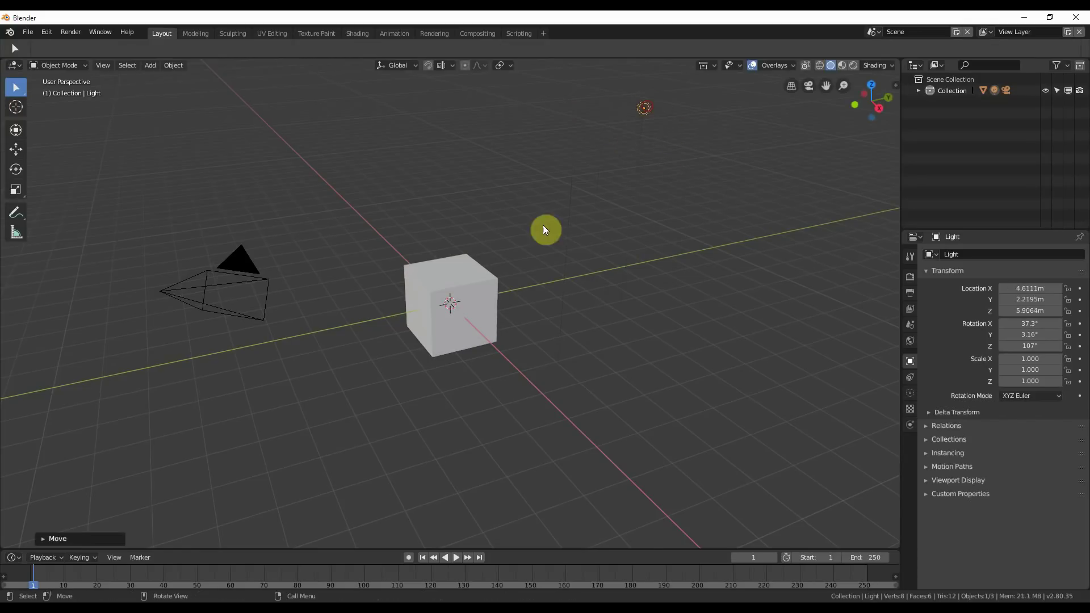
mouse_move(453, 284)
mouse_down()
mouse_move(433, 151)
mouse_move(460, 260)
mouse_move(447, 279)
mouse_up()
drag(228, 270, 231, 225)
drag(453, 272, 452, 241)
Step: Switch to the Select Circle tool and sweep over the camera, cube and light to select all three
click(13, 89)
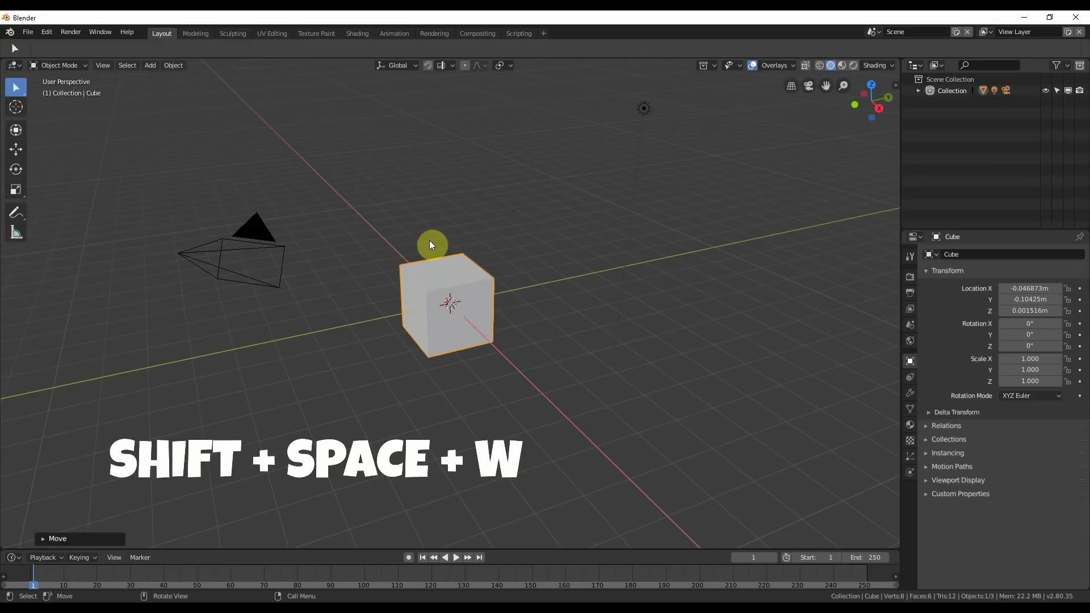
key(shift+space)
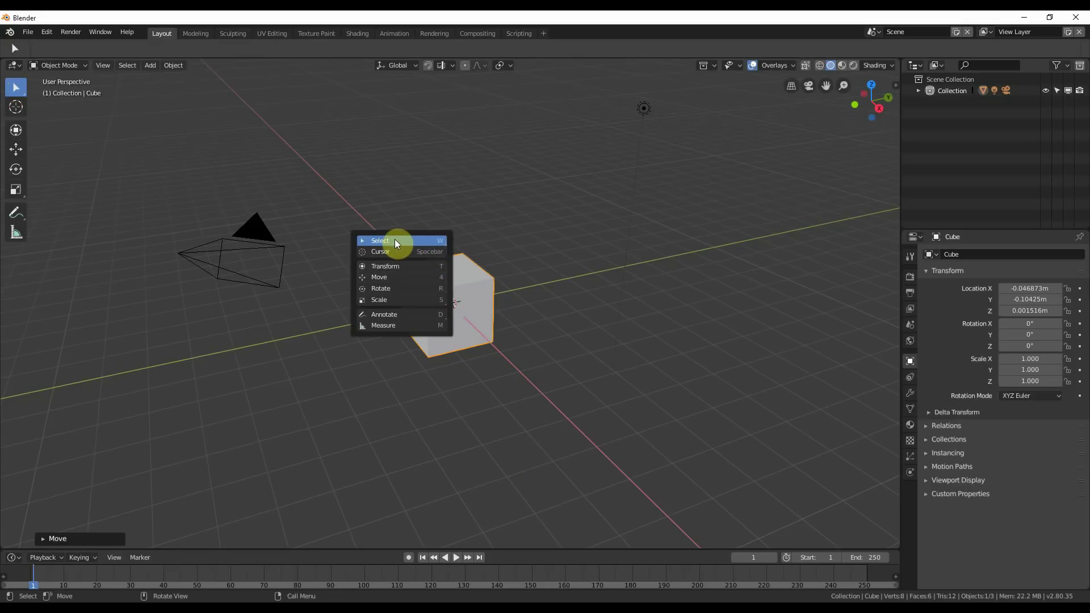
click(12, 85)
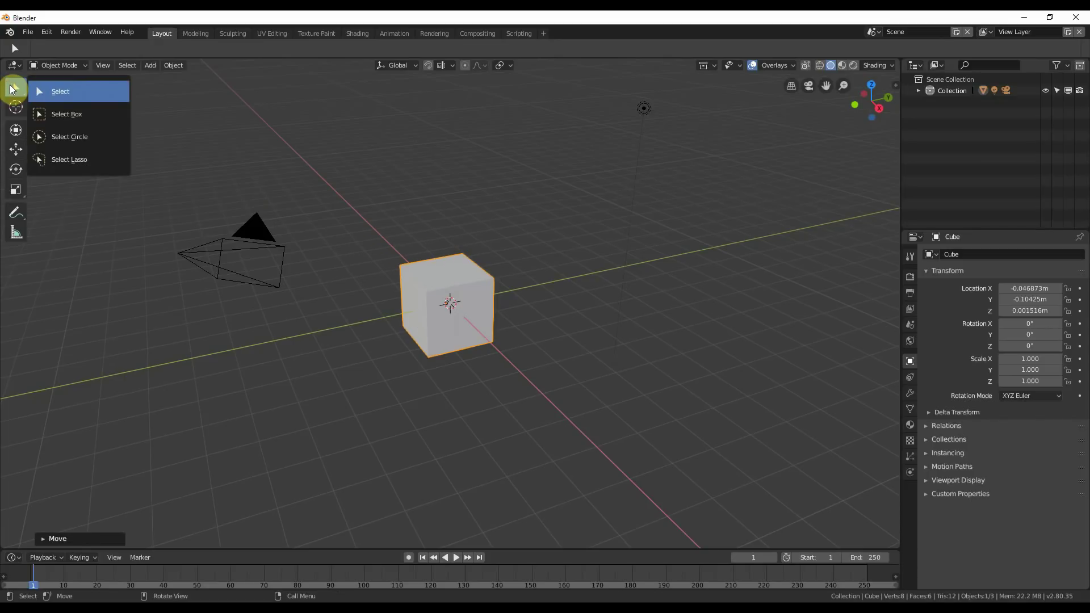
click(79, 140)
mouse_move(274, 236)
mouse_down()
mouse_move(163, 255)
mouse_move(182, 250)
mouse_move(379, 323)
mouse_move(469, 322)
mouse_move(639, 162)
mouse_move(662, 102)
mouse_move(457, 259)
mouse_move(388, 246)
mouse_move(146, 245)
mouse_move(426, 274)
mouse_move(386, 294)
mouse_move(398, 287)
mouse_up()
drag(643, 108, 628, 115)
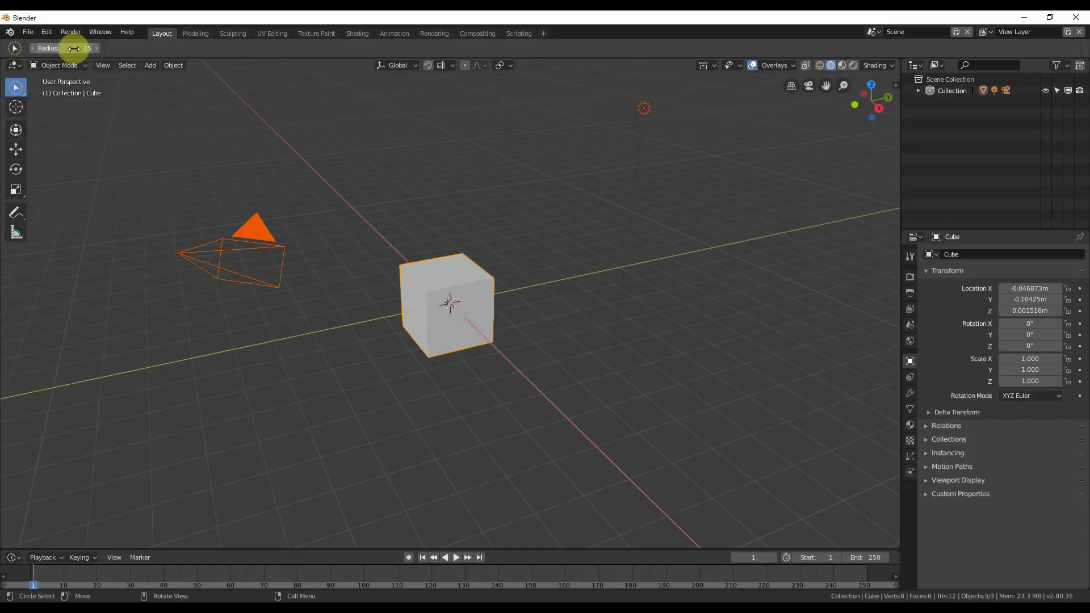
Step: Set the circle selection radius to 150 and sweep over the objects to select all three, then deselect them all
drag(75, 49, 147, 49)
mouse_move(640, 161)
mouse_down()
mouse_move(441, 210)
mouse_move(187, 240)
mouse_move(531, 295)
mouse_move(642, 131)
mouse_move(489, 221)
mouse_move(212, 228)
mouse_move(196, 255)
mouse_move(220, 262)
mouse_up()
mouse_move(161, 206)
shift+mouse_down()
mouse_move(180, 226)
mouse_move(429, 283)
mouse_move(667, 116)
mouse_move(652, 107)
mouse_move(369, 311)
mouse_move(221, 254)
shift+mouse_up()
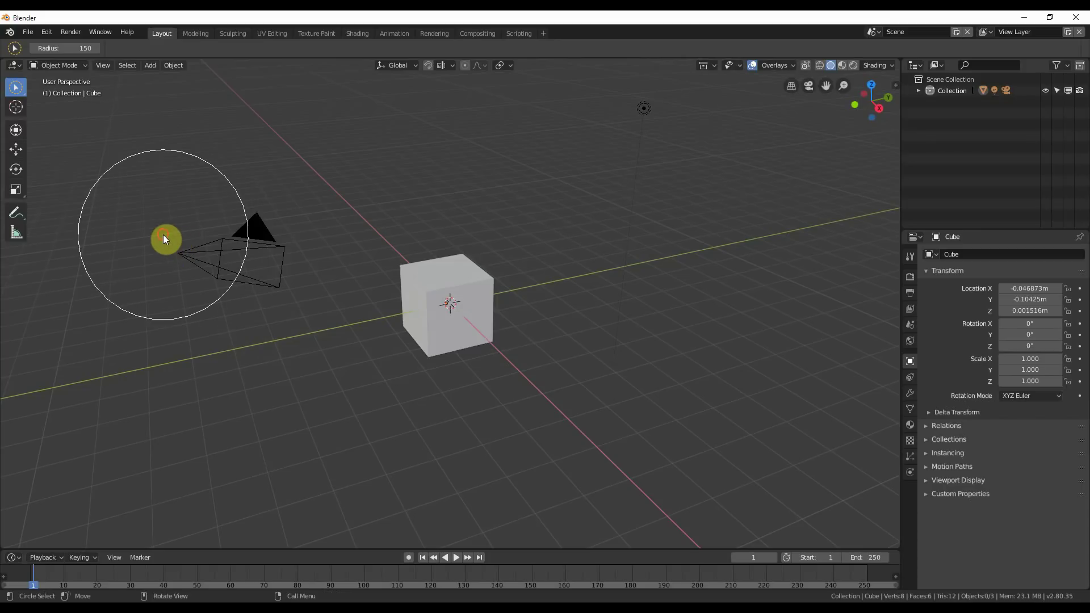
drag(164, 237, 190, 259)
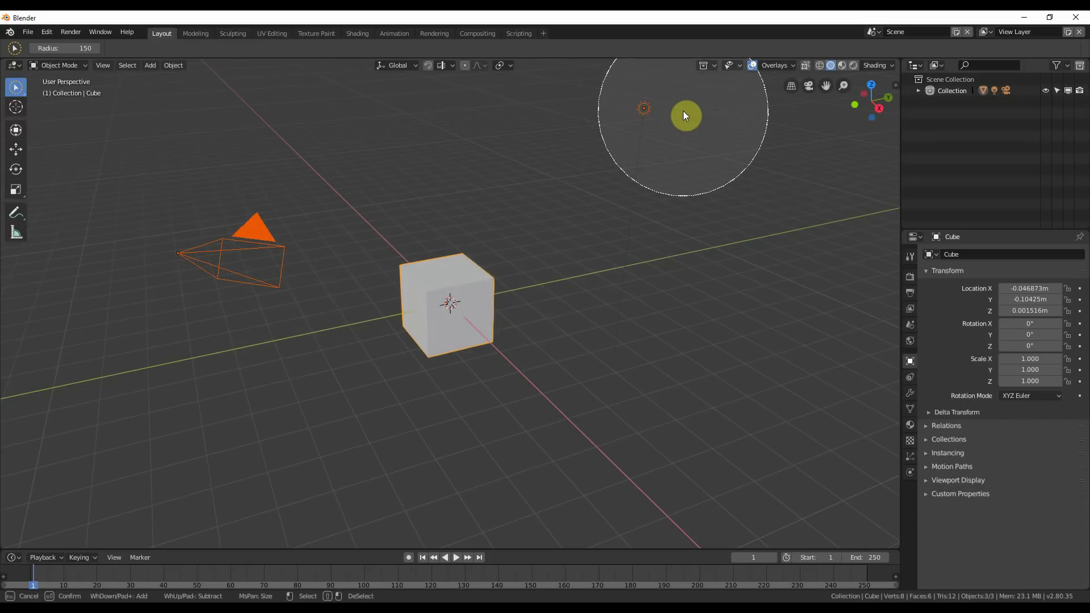
mouse_move(683, 111)
mouse_down()
mouse_move(621, 144)
mouse_move(611, 196)
mouse_move(457, 304)
mouse_move(233, 254)
mouse_up()
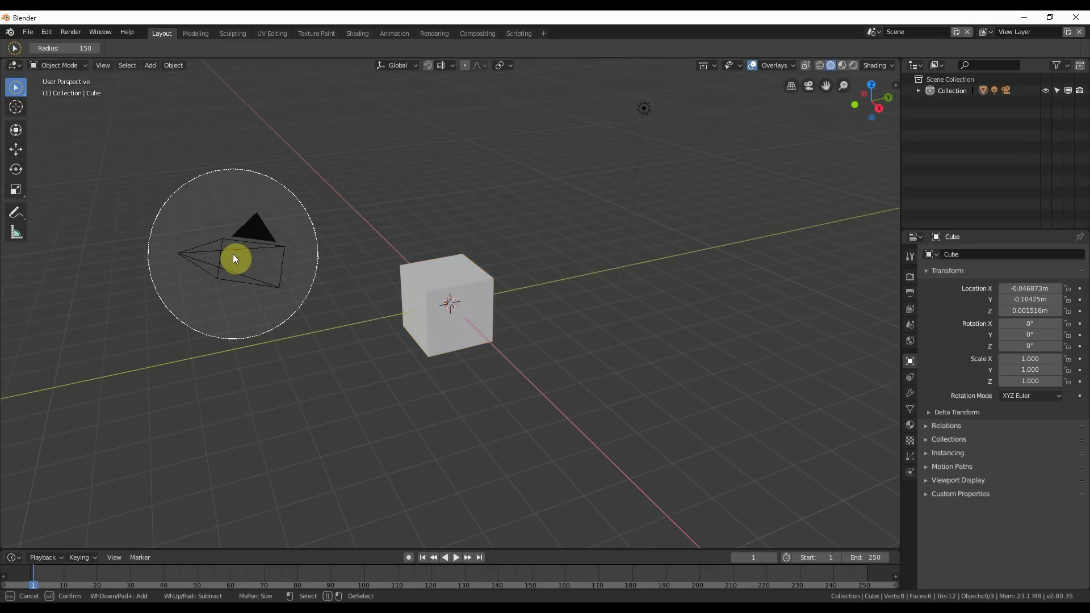
Step: Switch to the Select Lasso tool and draw lassos around the camera, cube and light
click(16, 87)
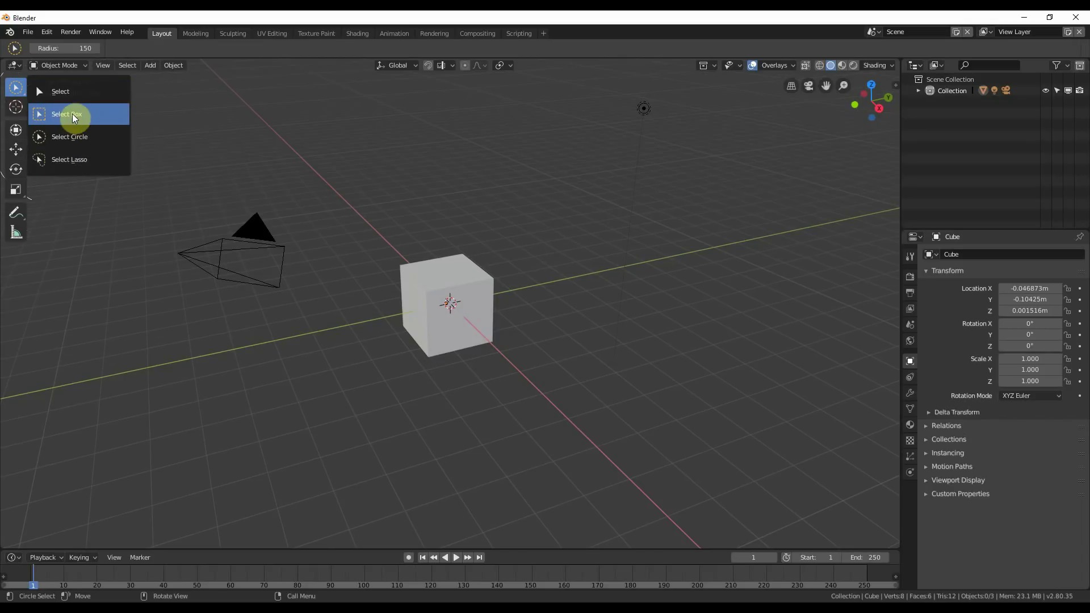
click(68, 164)
drag(151, 229, 249, 358)
mouse_move(362, 229)
mouse_down()
mouse_move(553, 363)
mouse_move(320, 299)
mouse_up()
mouse_move(578, 104)
mouse_down()
mouse_move(680, 113)
mouse_move(584, 159)
mouse_up()
mouse_move(397, 177)
mouse_down()
mouse_move(379, 402)
mouse_move(341, 324)
mouse_up()
Step: Lasso the camera with the cube, then the cube with the light, and invert the selection
mouse_move(221, 165)
mouse_down()
mouse_move(511, 437)
mouse_move(151, 238)
mouse_move(182, 203)
mouse_up()
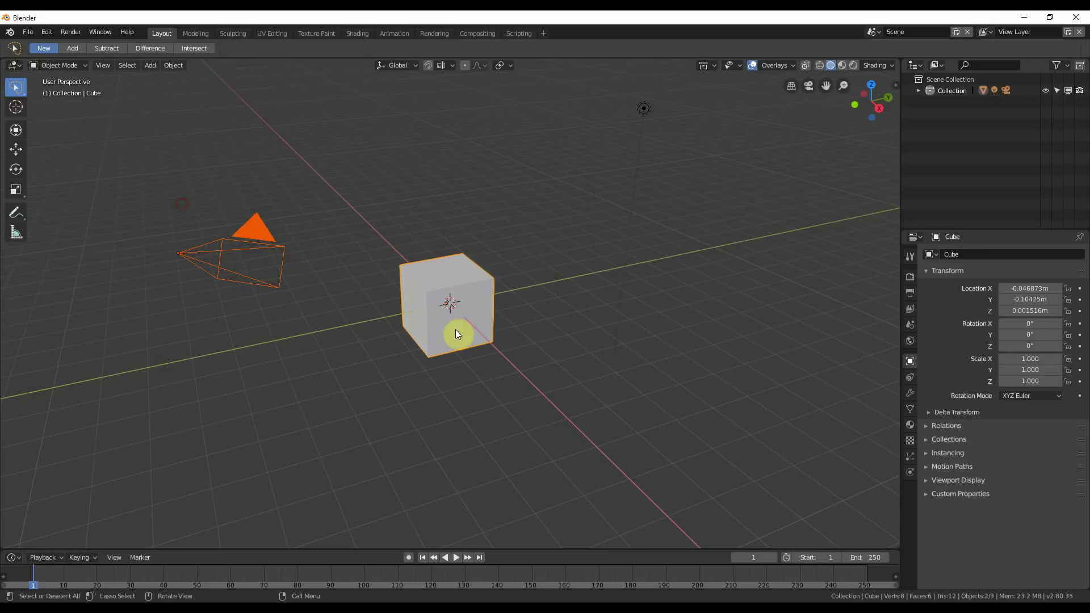
mouse_move(369, 224)
mouse_down()
mouse_move(622, 69)
mouse_move(696, 308)
mouse_move(347, 271)
mouse_up()
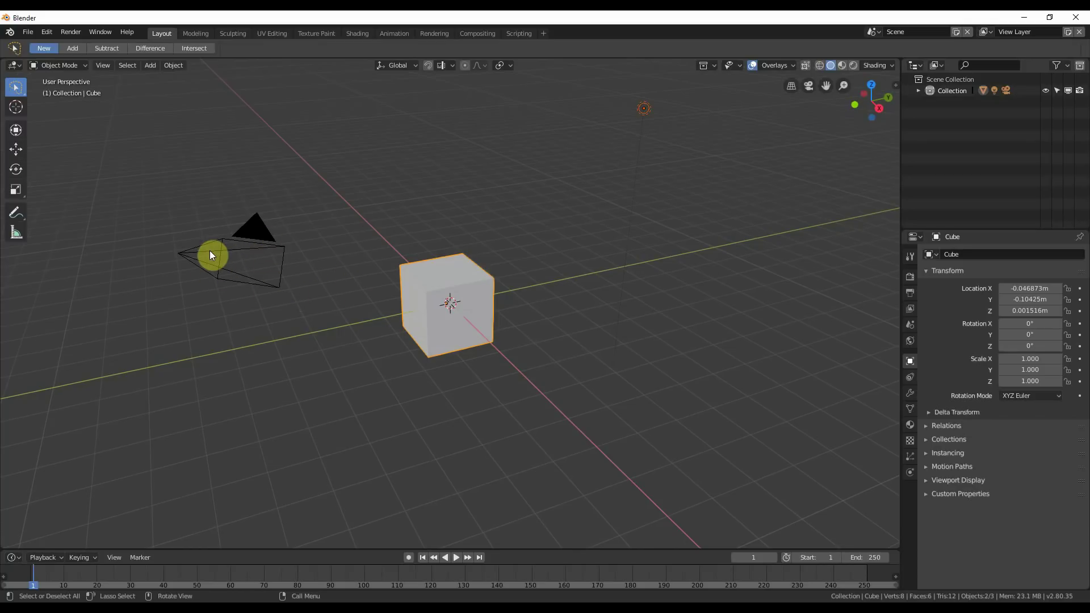
key(ctrl+i)
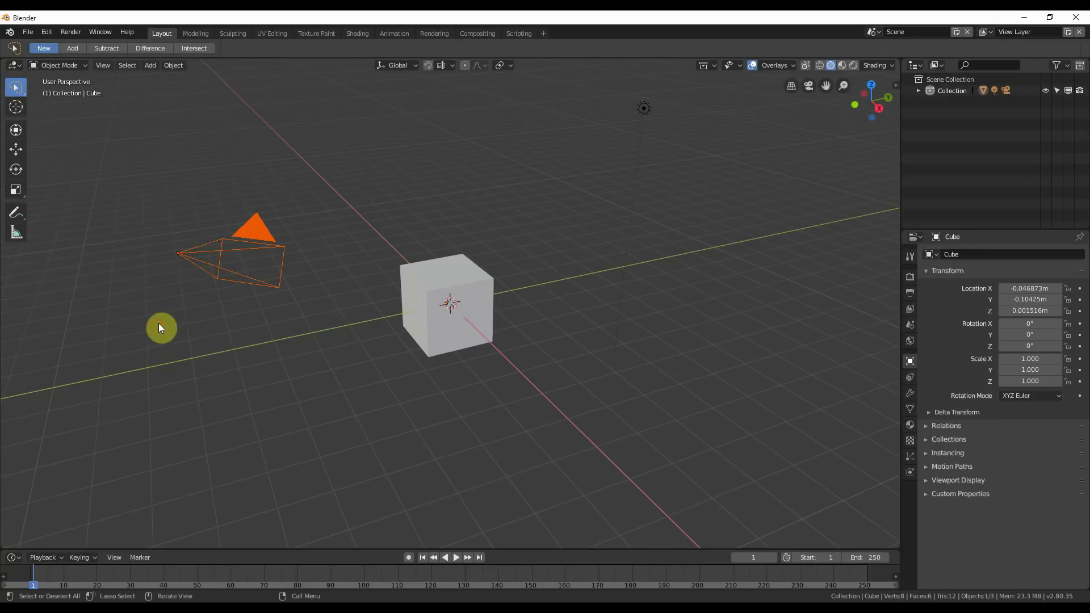
Step: Lasso around the camera with the lasso shortcut, then add the cube and the light to the selection with additional lassos
mouse_move(232, 182)
ctrl+right_down()
mouse_move(437, 406)
mouse_move(251, 371)
ctrl+right_up()
mouse_move(151, 177)
ctrl+right_down()
mouse_move(392, 152)
mouse_move(713, 185)
mouse_move(122, 318)
mouse_move(143, 237)
ctrl+right_up()
ctrl+right_drag(188, 193, 127, 325)
mouse_move(394, 329)
shift+mouse_down()
mouse_move(384, 262)
mouse_move(544, 304)
mouse_move(378, 389)
shift+mouse_up()
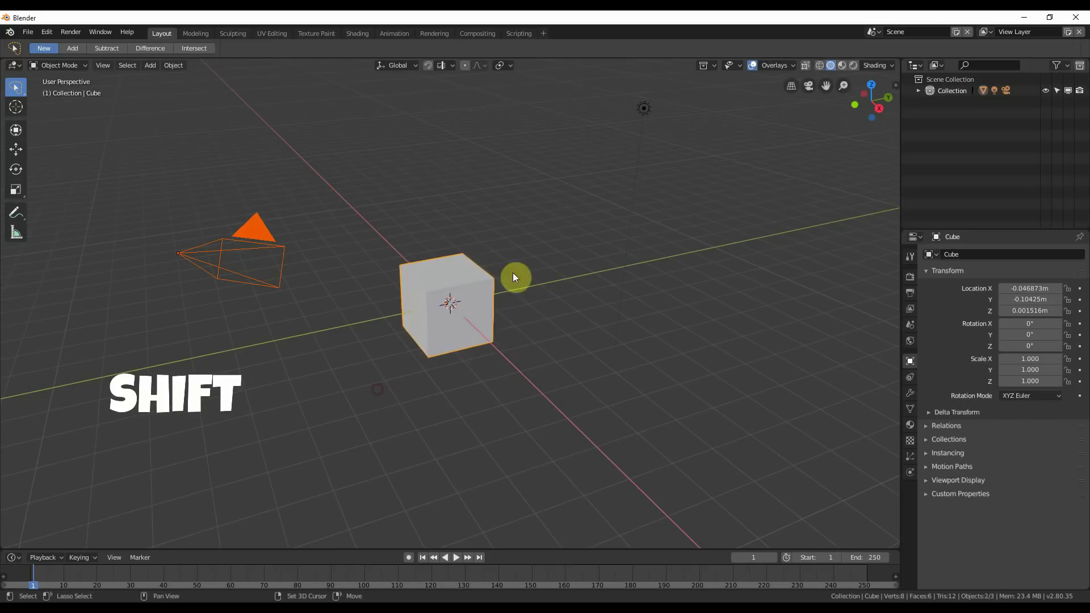
shift+drag(666, 117, 615, 125)
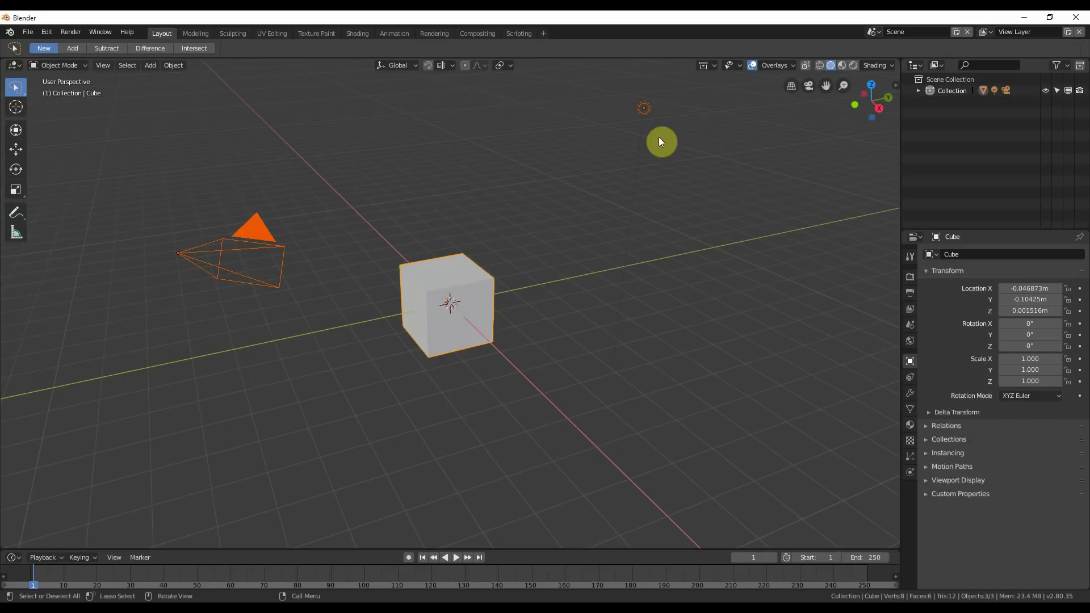
Step: Subtract objects from the selection with lassos around the light, cube and camera until nothing is selected
ctrl+drag(665, 94, 651, 83)
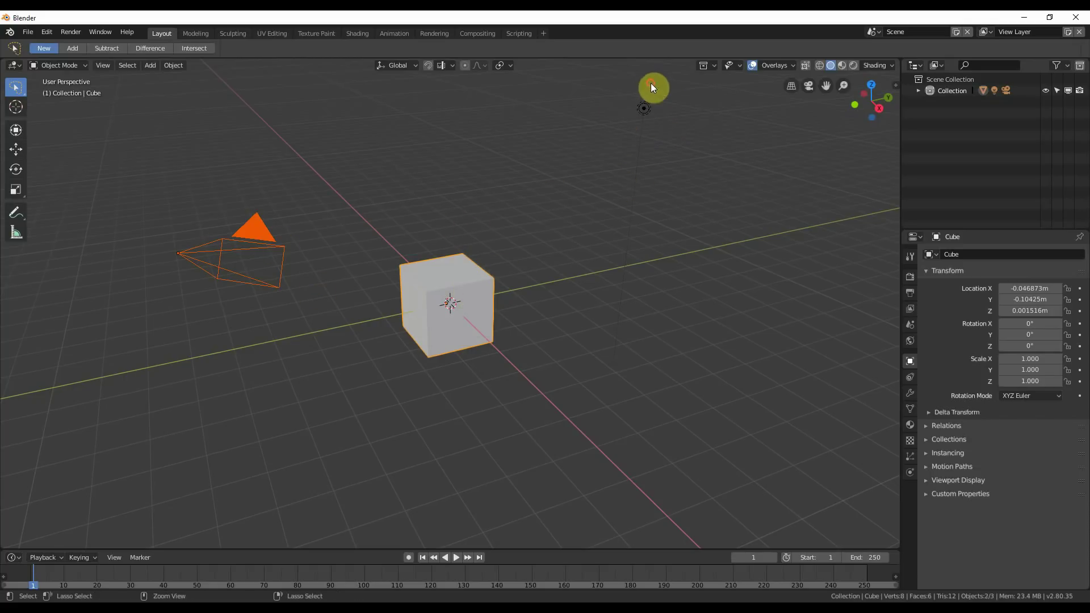
mouse_move(443, 216)
ctrl+mouse_down()
mouse_move(511, 330)
mouse_move(375, 355)
mouse_move(434, 236)
ctrl+mouse_up()
mouse_move(263, 214)
mouse_down()
mouse_move(564, 86)
mouse_move(378, 455)
mouse_move(288, 230)
mouse_up()
mouse_move(433, 237)
ctrl+mouse_down()
mouse_move(495, 378)
mouse_move(395, 260)
mouse_move(444, 238)
ctrl+mouse_up()
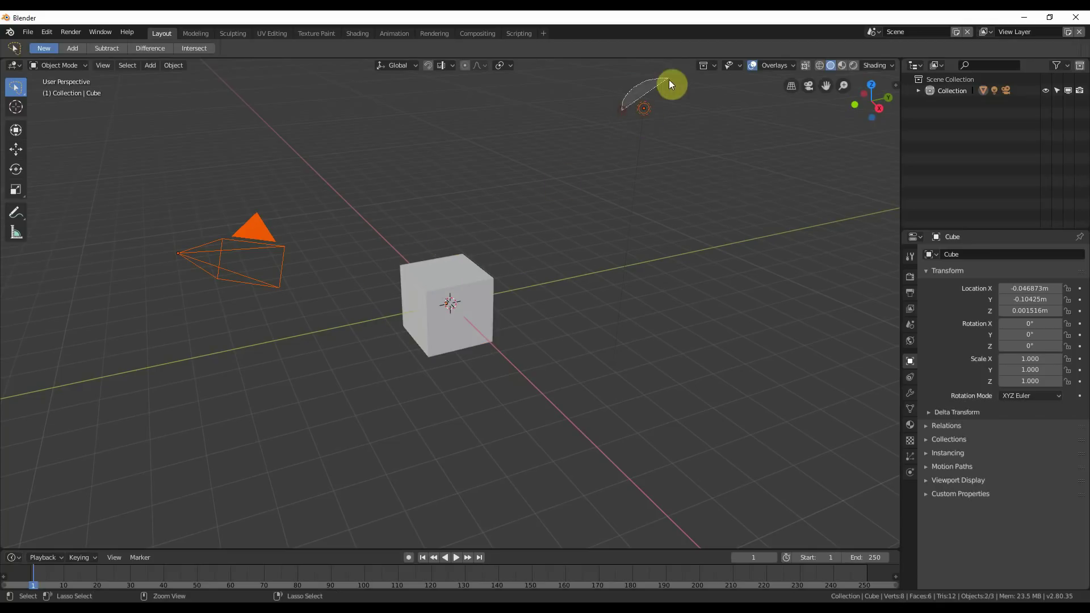
ctrl+drag(669, 81, 621, 108)
mouse_move(225, 187)
ctrl+mouse_down()
mouse_move(190, 322)
mouse_move(219, 185)
ctrl+mouse_up()
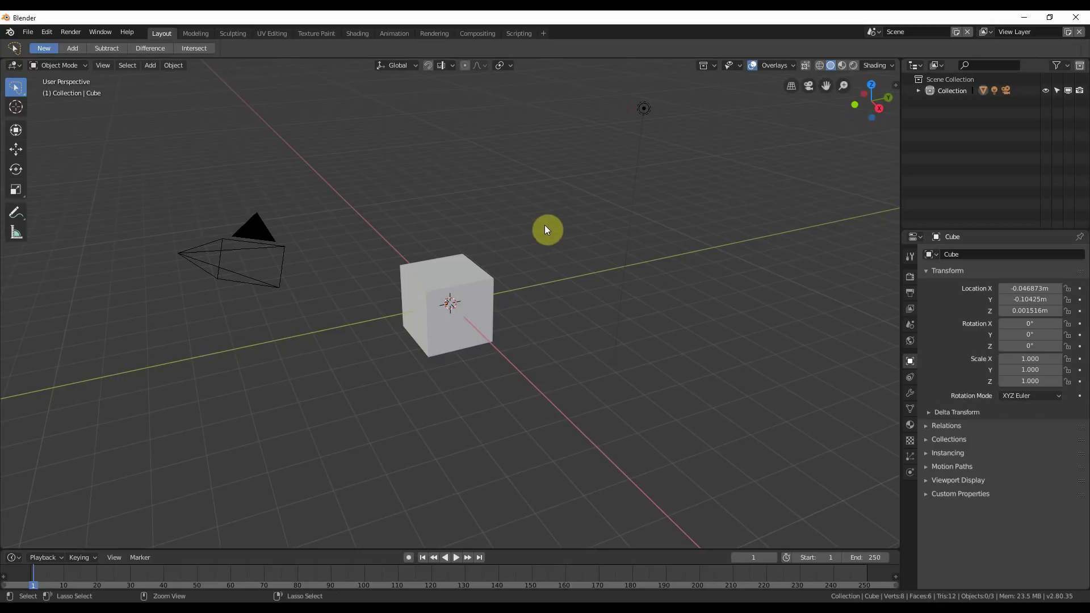
Step: Switch to the Select Box tool, box-select the camera and cube, and add the light to the selection
click(18, 88)
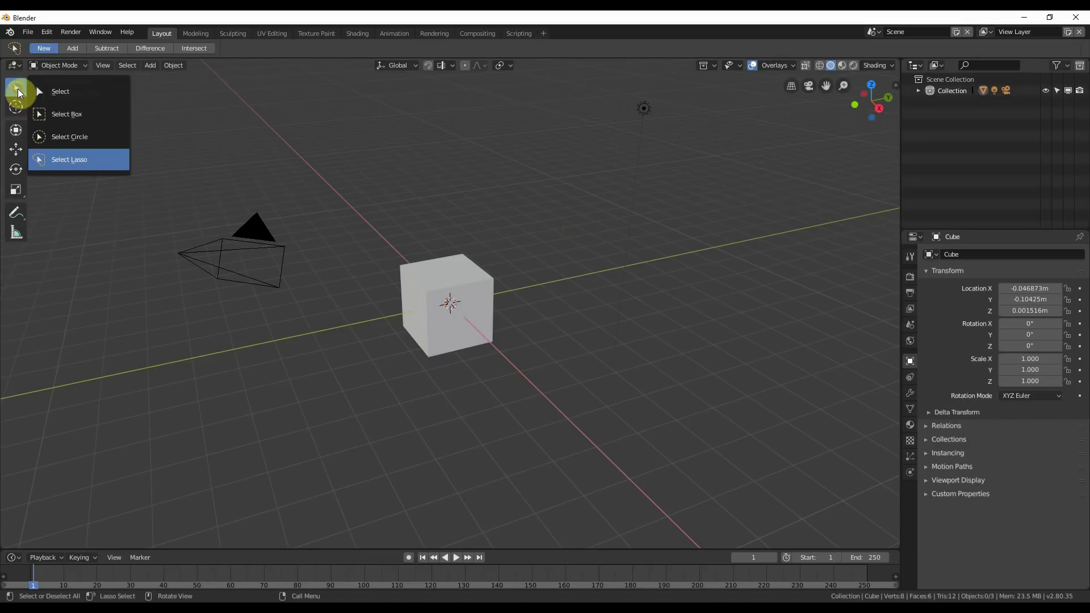
click(56, 115)
drag(160, 186, 478, 321)
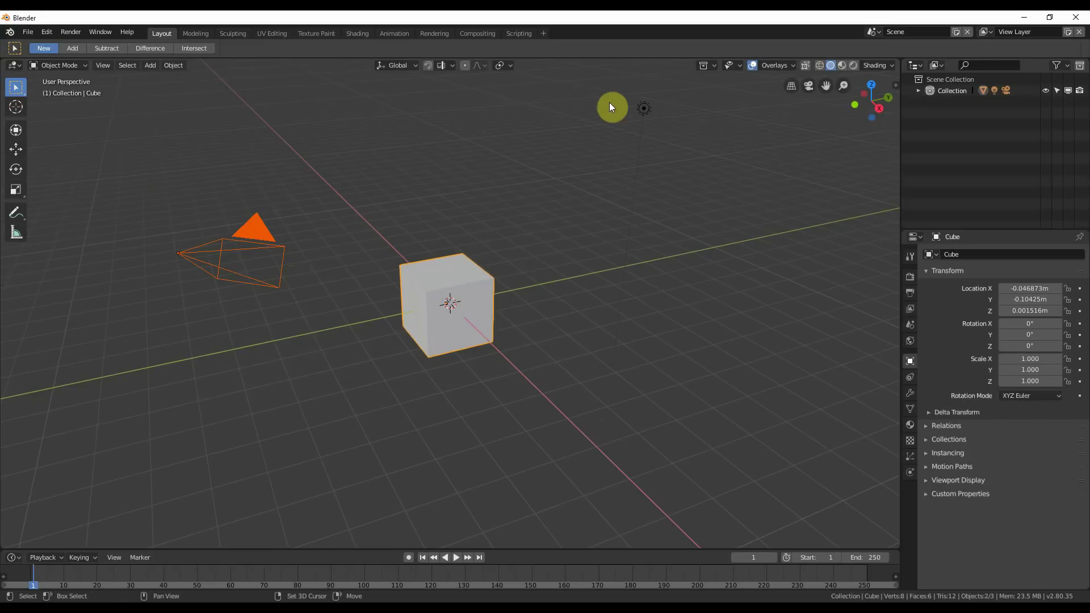
shift+drag(609, 86, 675, 136)
Step: Subtract the light and the cube from the selection with boxes, then box-select all three objects
ctrl+drag(677, 87, 596, 139)
ctrl+drag(363, 208, 539, 391)
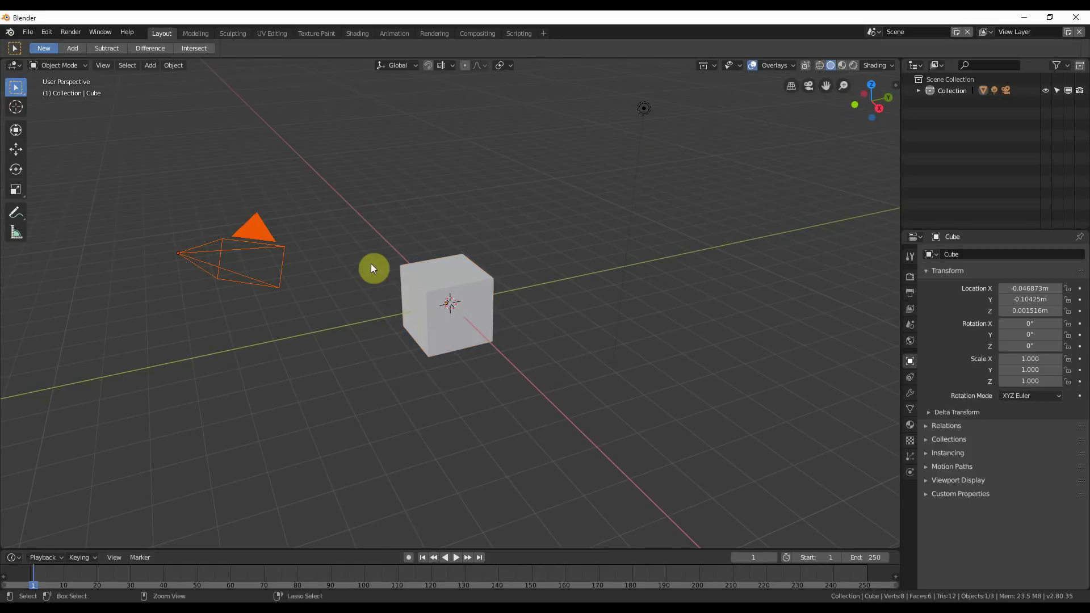
drag(113, 78, 750, 438)
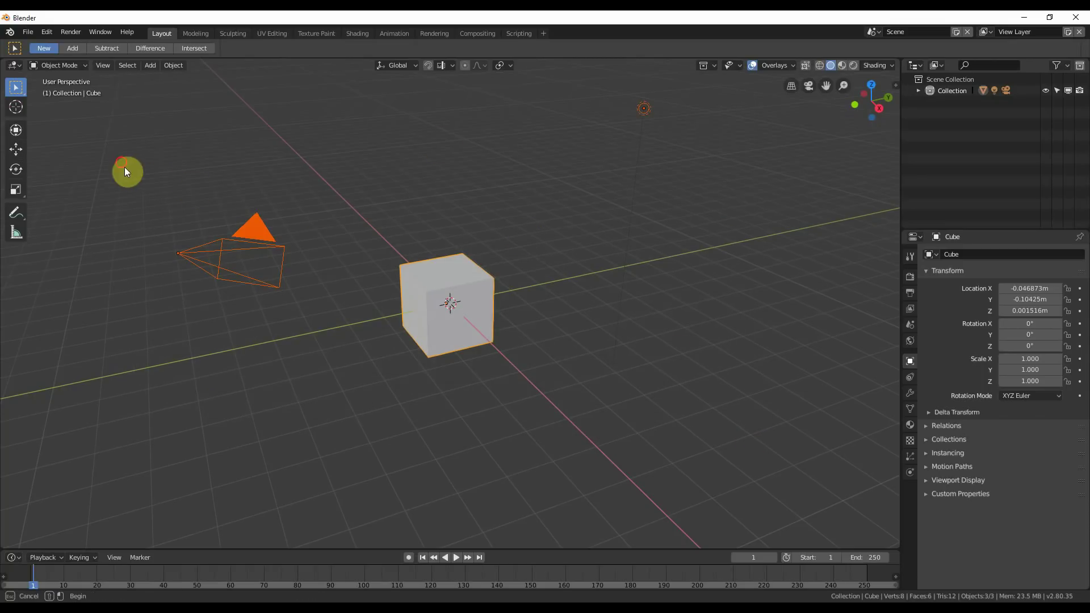
Step: Box-select the camera, then add the cube and the light to the selection with separate boxes
drag(125, 169, 339, 340)
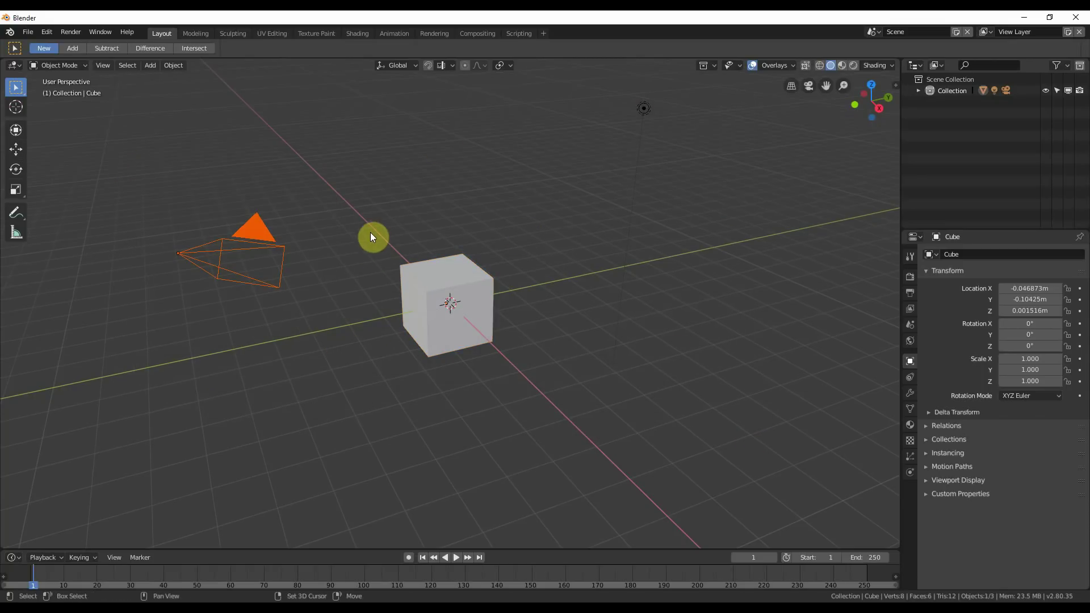
shift+drag(368, 227, 542, 373)
shift+drag(614, 84, 676, 141)
Step: Subtract the light and the cube from the selection with one box, then box-select the camera and cube
ctrl+drag(676, 83, 371, 401)
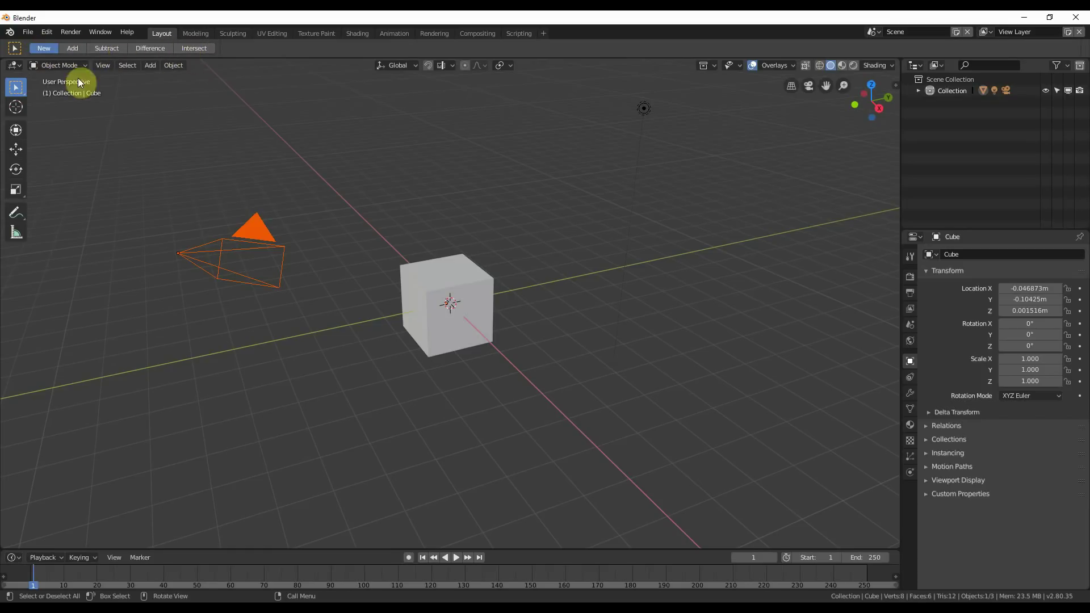
drag(128, 142, 590, 392)
Step: Activate Select Lasso, Select and Select Circle in turn to compare their tool settings, then return to Select Box
click(17, 87)
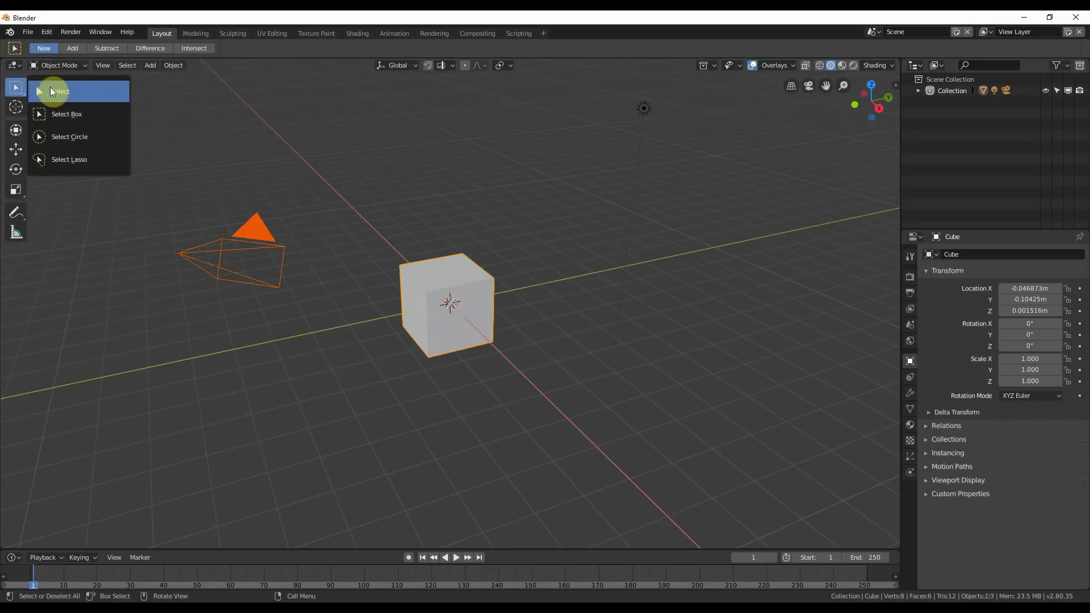
click(64, 159)
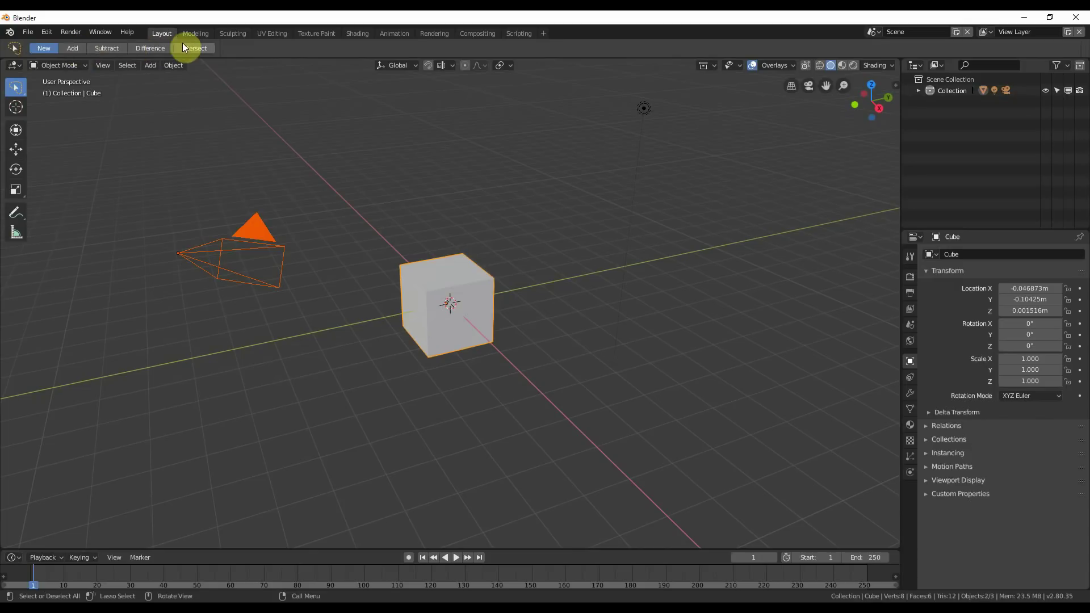
click(16, 90)
click(49, 100)
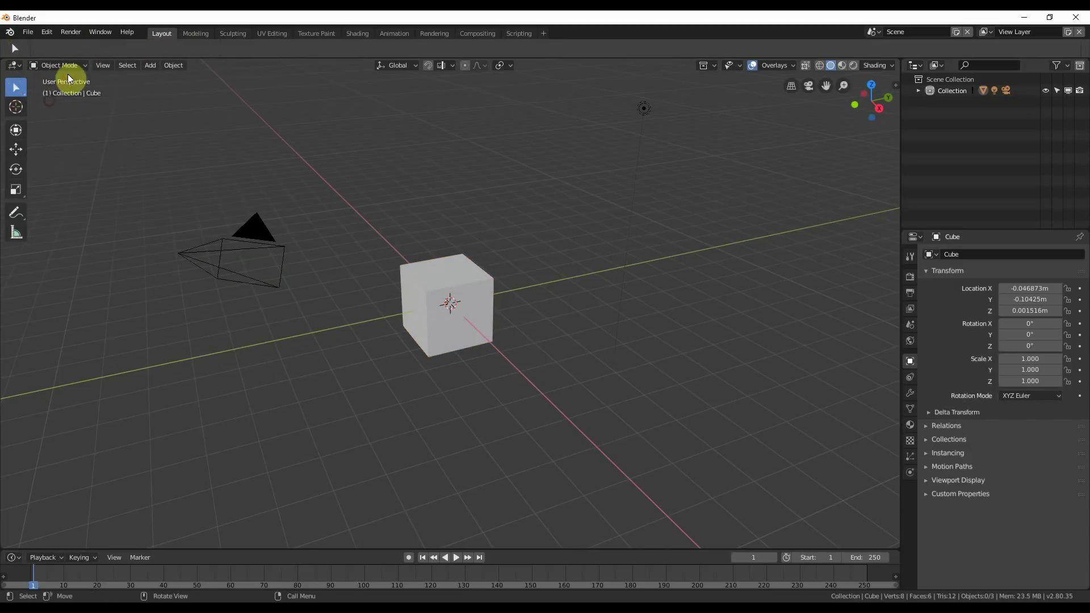
click(15, 88)
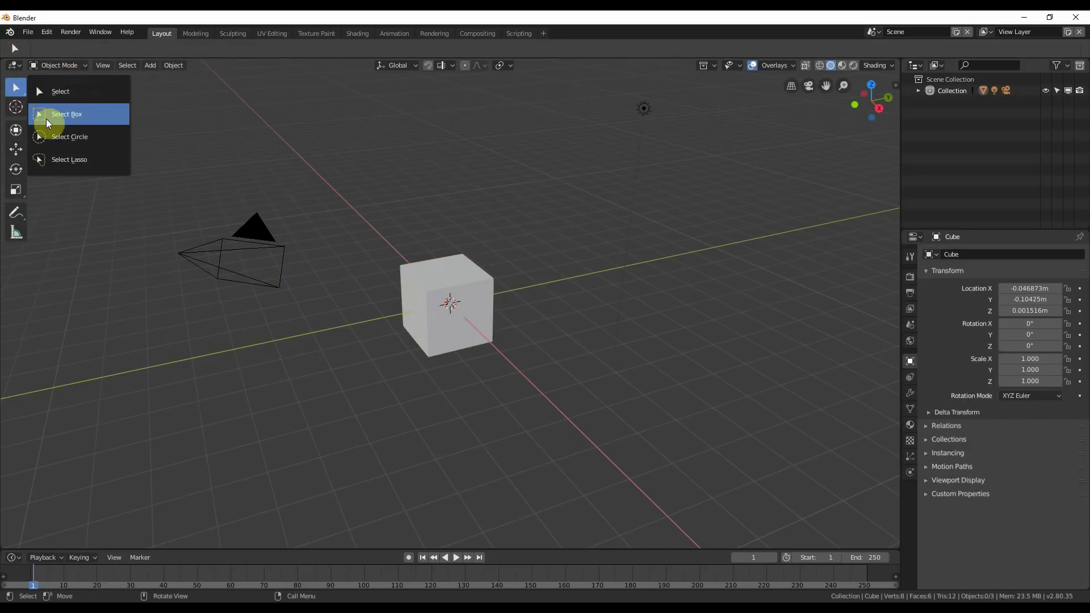
click(68, 139)
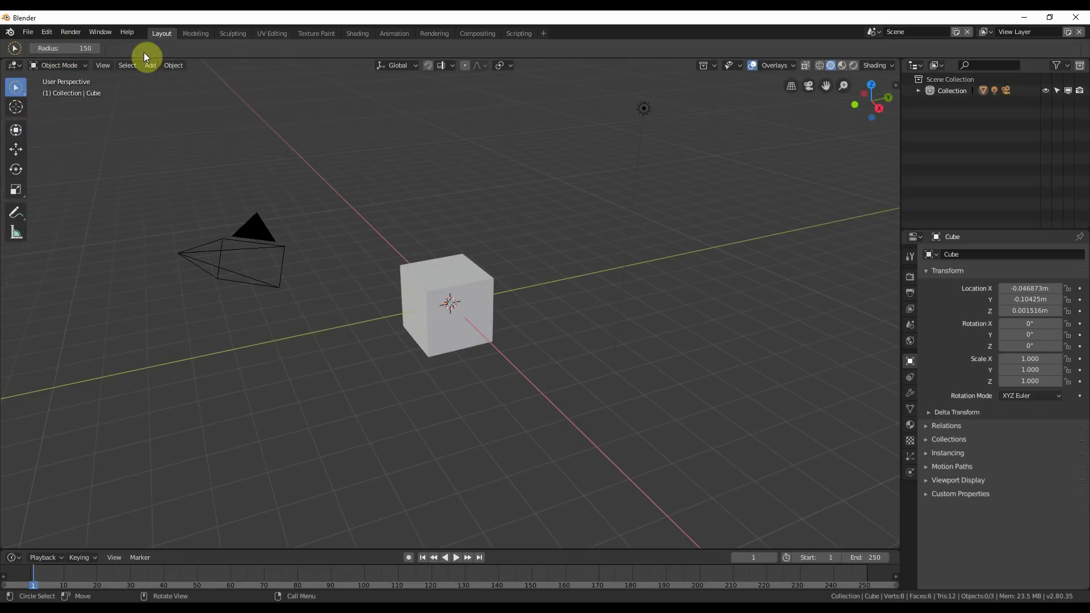
click(15, 86)
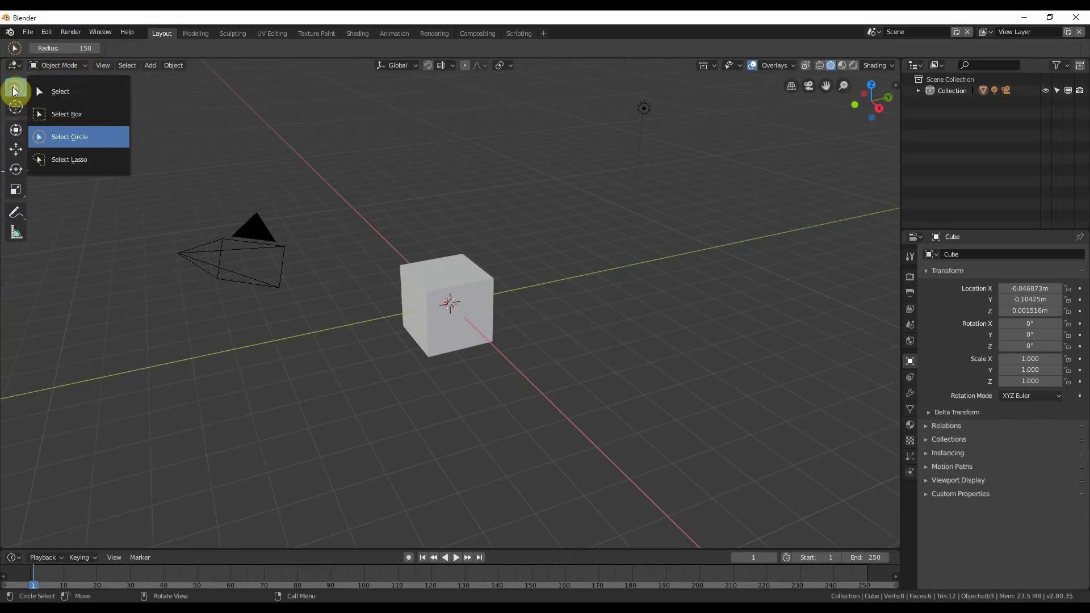
click(62, 122)
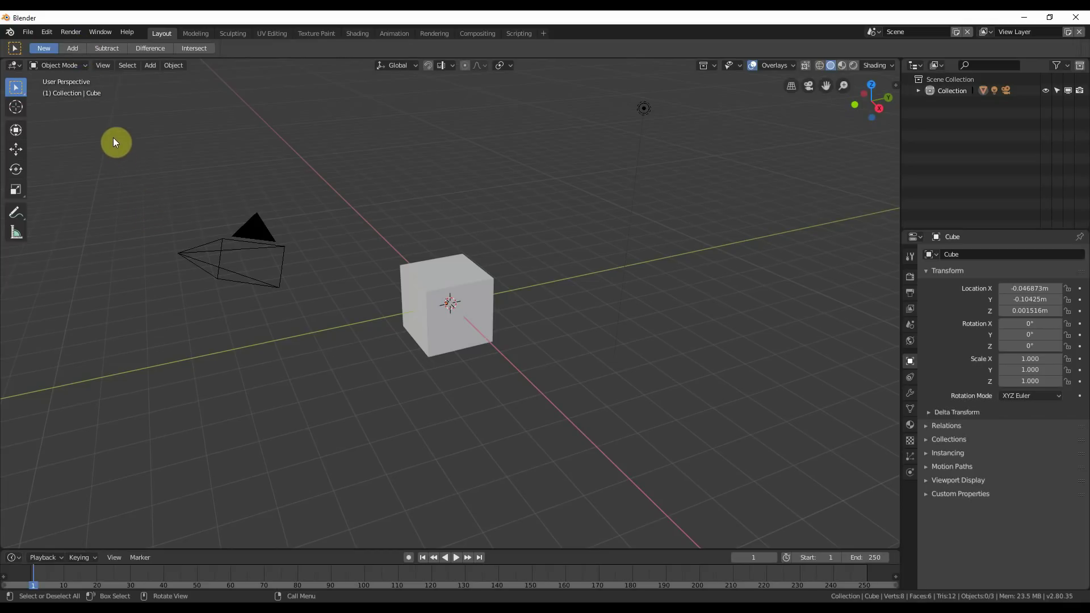
Step: Box-select the camera in New mode, then box around the cube
drag(123, 152, 333, 323)
drag(313, 190, 561, 388)
drag(363, 208, 544, 394)
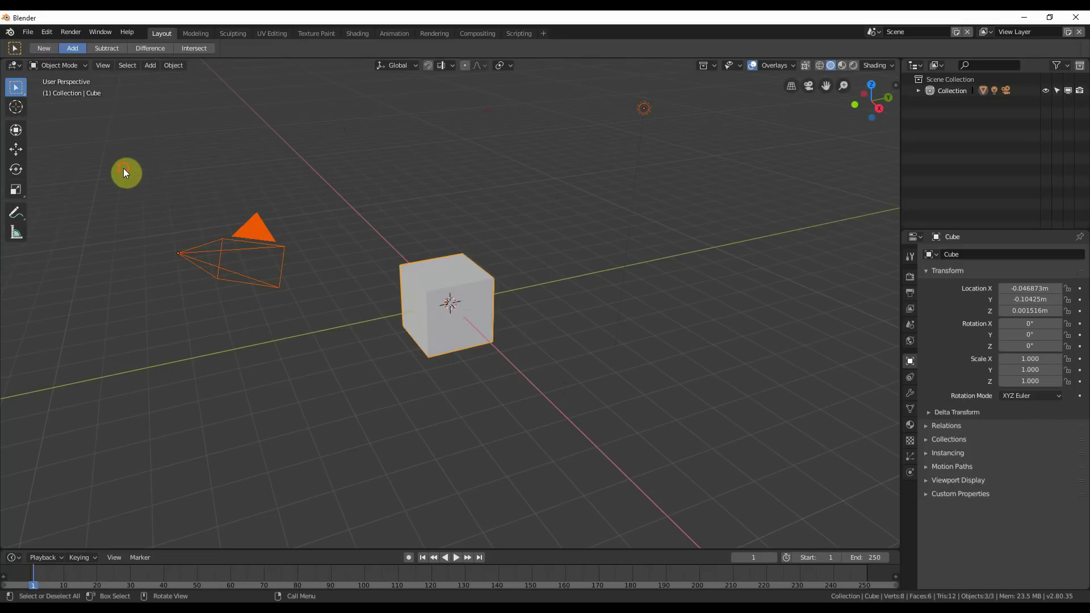
Step: Clear the selection, then box around the camera, the cube and the light one after another in Add mode
drag(124, 168, 325, 336)
click(353, 203)
drag(142, 149, 325, 331)
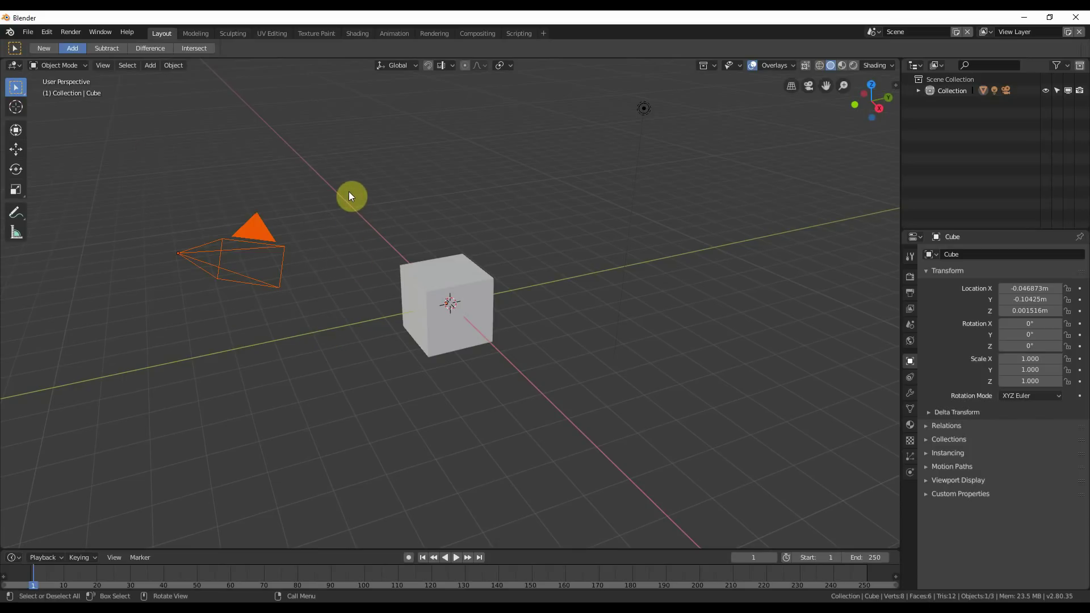
drag(349, 191, 527, 387)
drag(594, 87, 704, 161)
Step: Draw several boxes over empty viewport space in Add mode, then deselect everything
drag(321, 117, 482, 210)
drag(337, 107, 519, 224)
drag(395, 134, 548, 229)
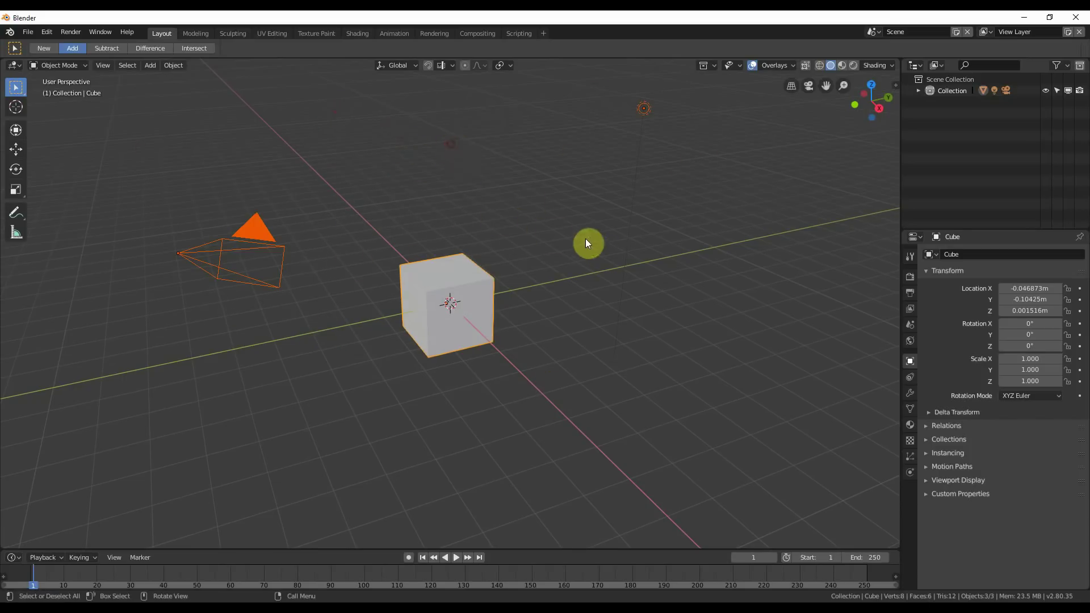
drag(511, 148, 594, 207)
drag(488, 139, 528, 177)
click(380, 168)
Step: Rebuild the selection in Add mode with separate boxes around the camera, the cube and the light
drag(131, 174, 347, 348)
drag(359, 213, 532, 419)
drag(616, 74, 695, 154)
Step: Set the selection mode to Subtract and box around the light, cube and camera to remove them from the selection
click(114, 48)
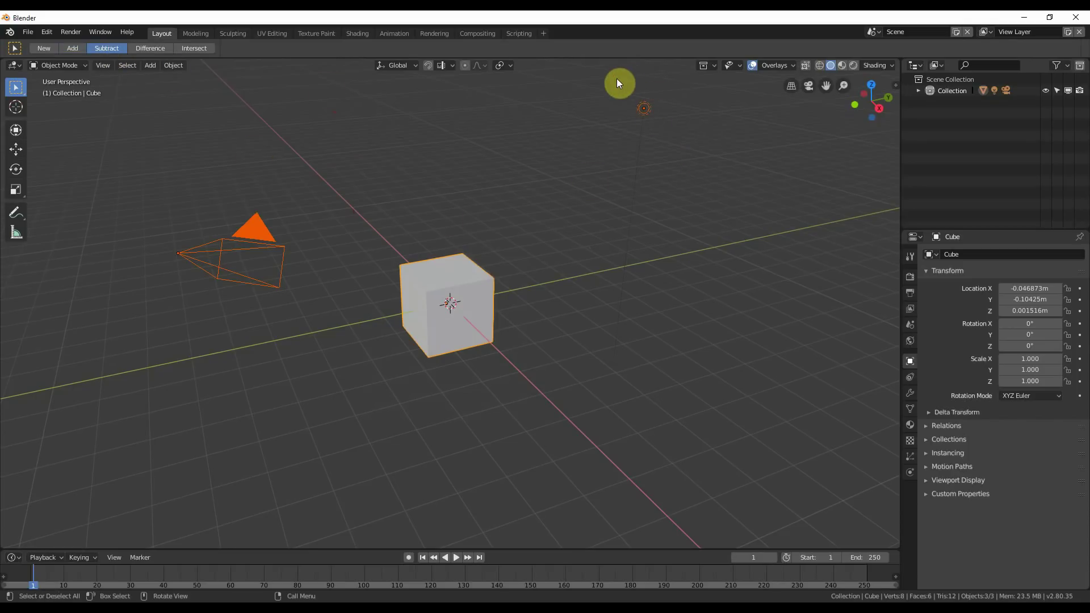
drag(616, 79, 677, 144)
drag(359, 174, 530, 400)
drag(141, 174, 307, 332)
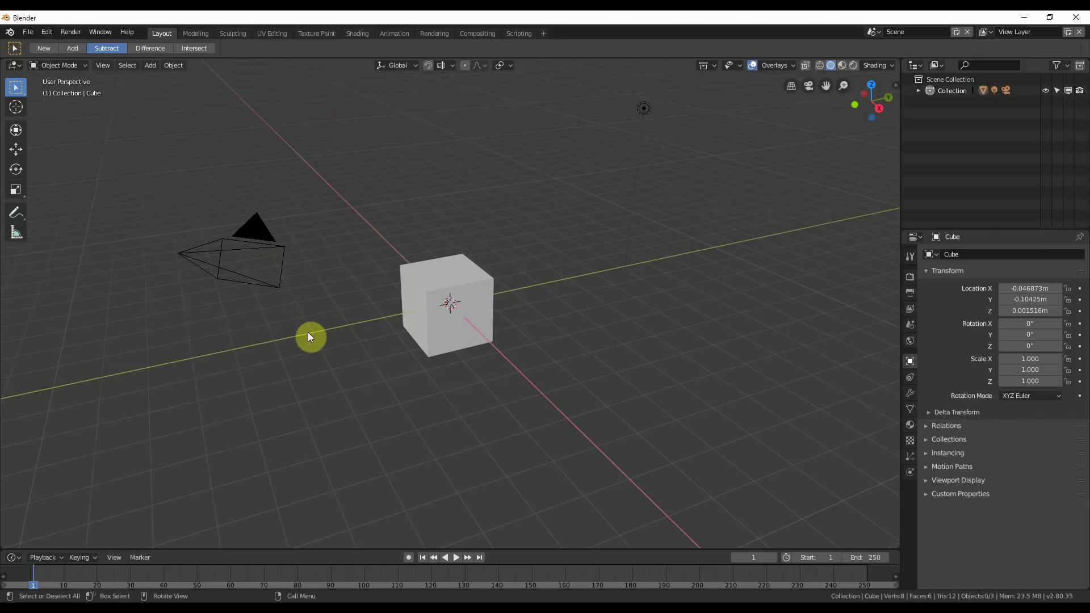
drag(117, 97, 720, 472)
Step: Set the selection mode to Difference and box around the camera and cube repeatedly to invert their selection
click(150, 50)
drag(127, 163, 577, 434)
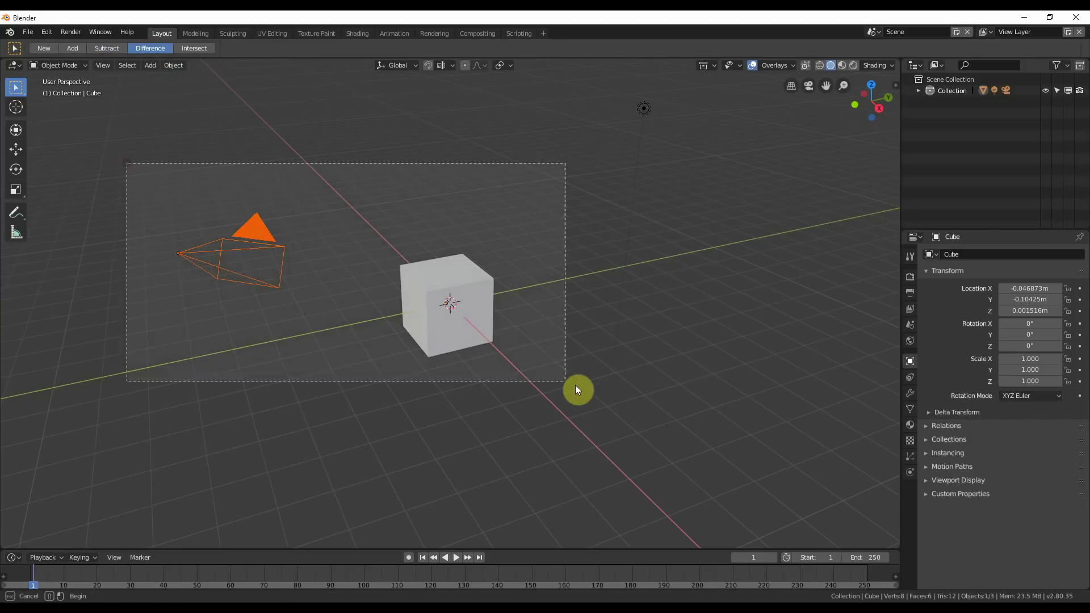
drag(151, 177, 618, 417)
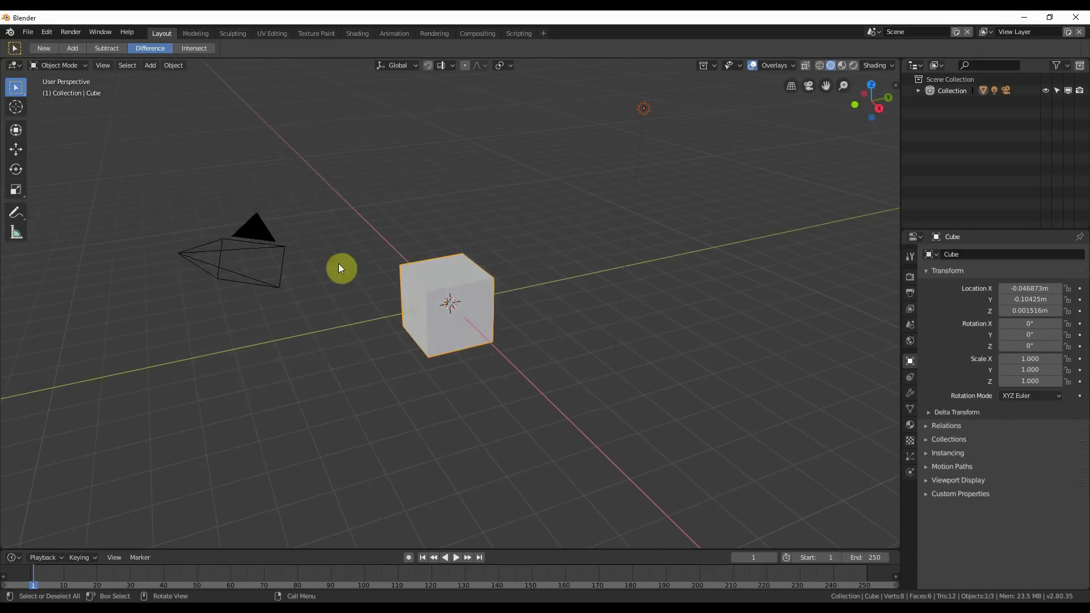
drag(142, 155, 559, 409)
drag(154, 173, 508, 364)
drag(197, 193, 613, 423)
drag(152, 125, 499, 346)
drag(156, 165, 552, 391)
drag(139, 161, 547, 384)
Step: Select all objects, then invert the camera, cube and light with different Difference-mode boxes
key(a)
drag(179, 175, 531, 388)
drag(148, 168, 315, 337)
drag(412, 113, 788, 196)
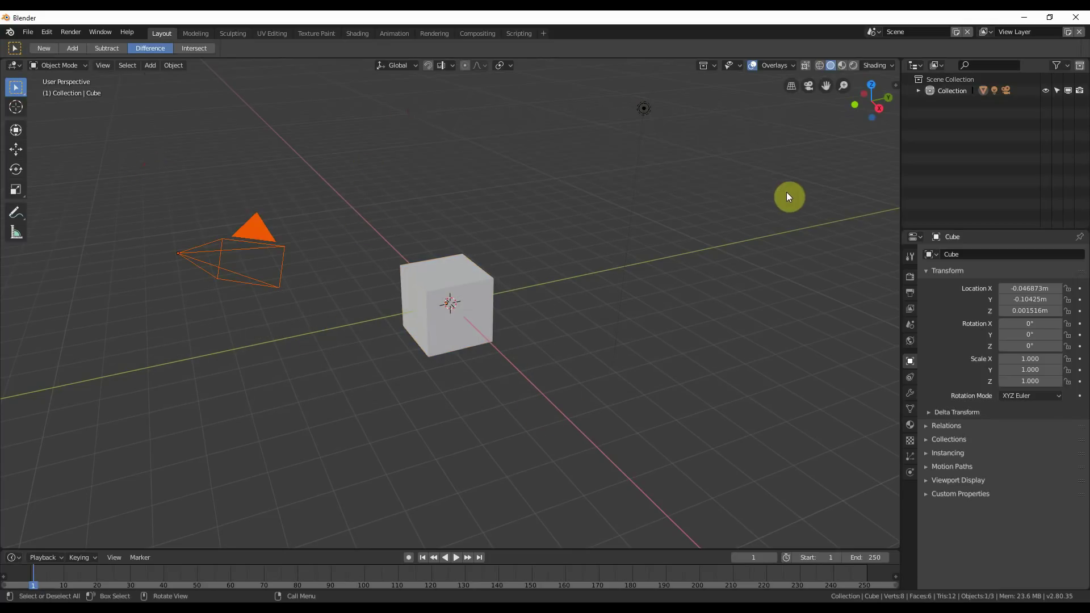
drag(136, 145, 582, 381)
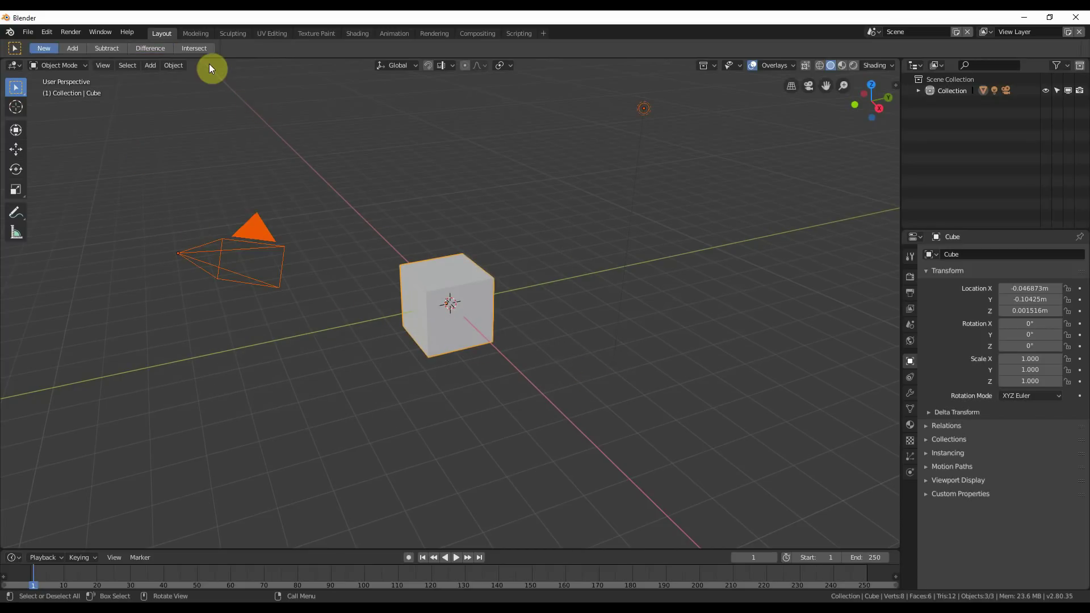
Step: Set the selection mode to Intersect and box around the camera and cube to keep only those two selected
click(198, 48)
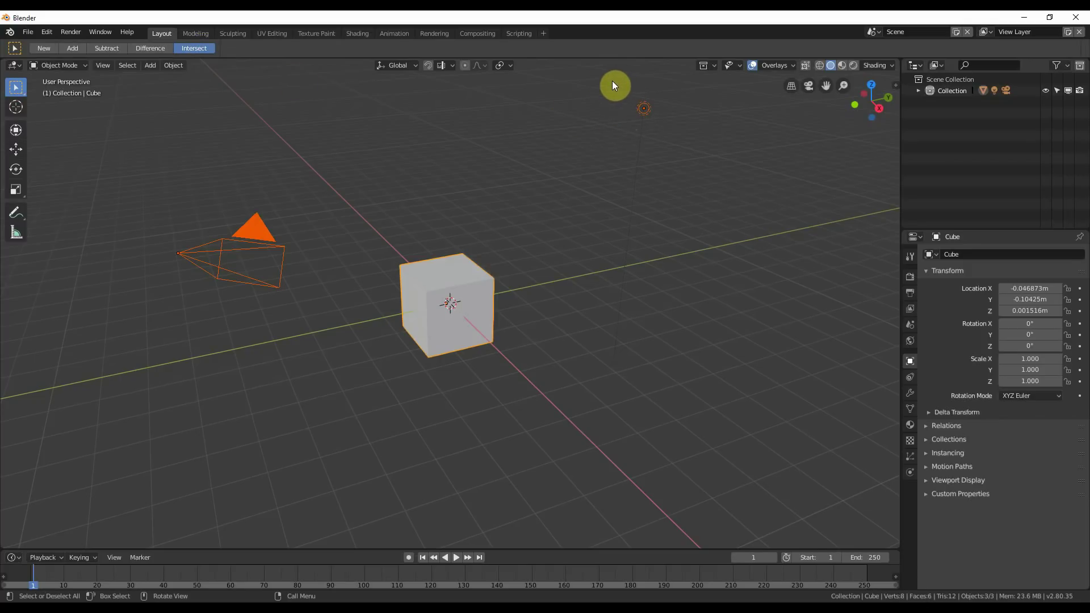
drag(598, 84, 87, 404)
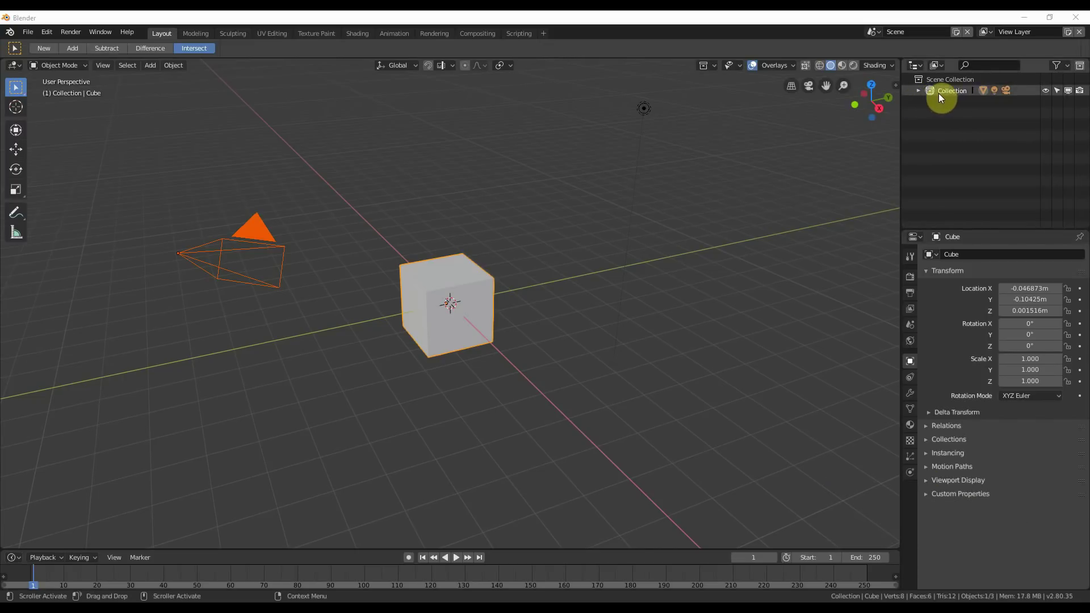
Step: Expand Collection in the scene hierarchy and select the Camera, Cube and Light entries individually in turn
click(919, 91)
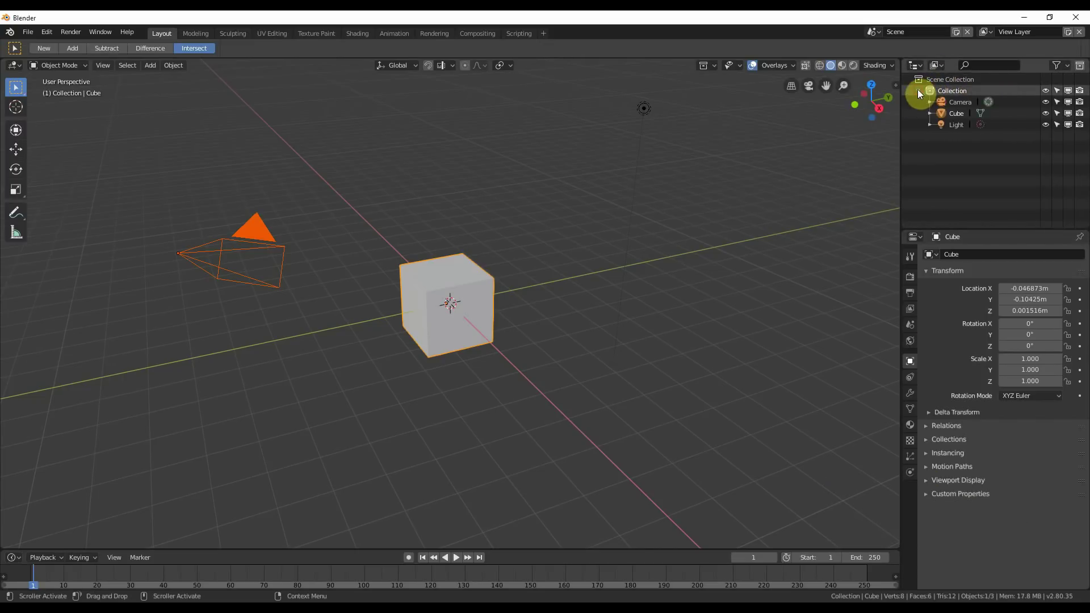
click(959, 105)
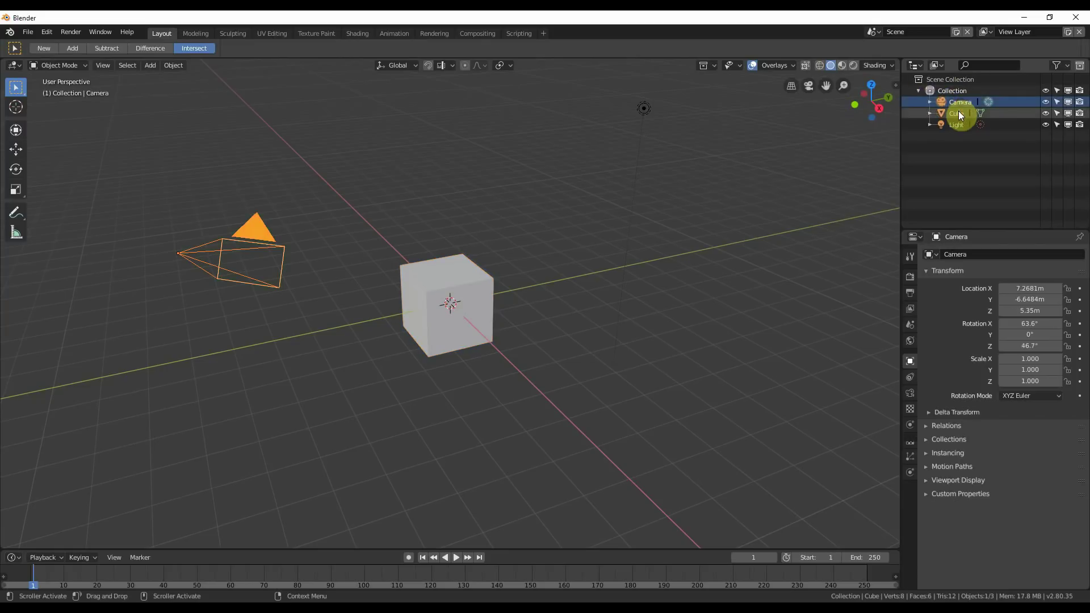
click(959, 113)
click(956, 125)
click(959, 102)
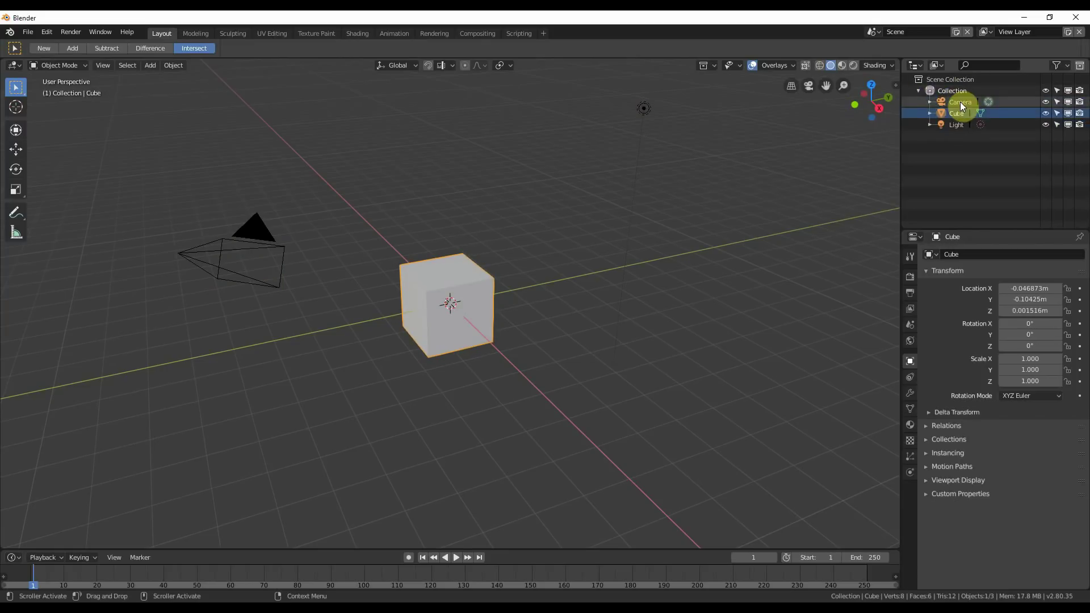
click(959, 114)
click(956, 113)
click(956, 105)
click(954, 113)
click(954, 124)
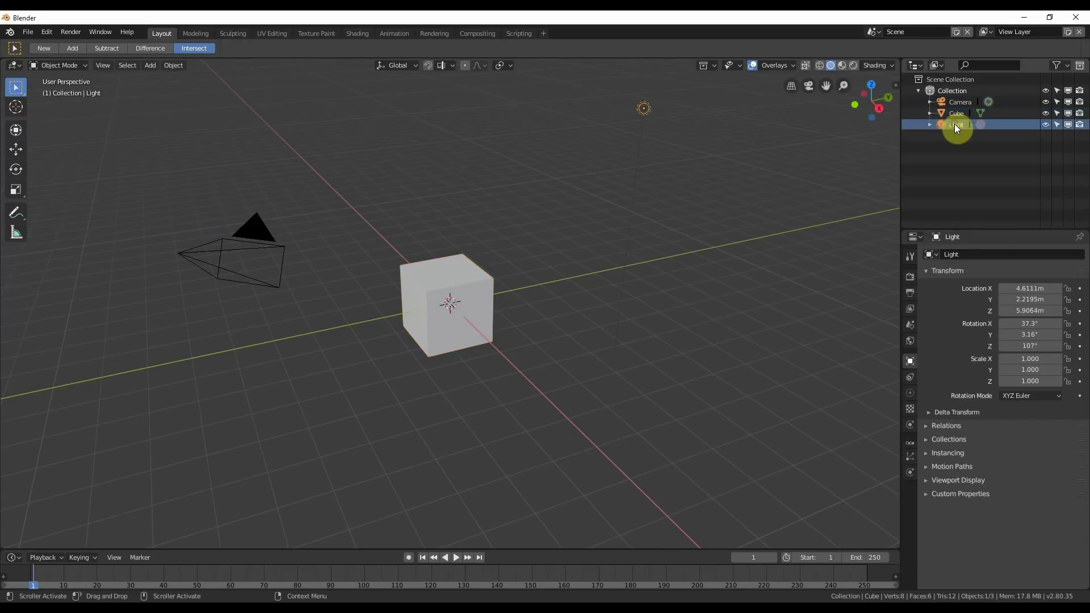
Step: Extend the selection from the light to the cube and the camera
shift+click(956, 114)
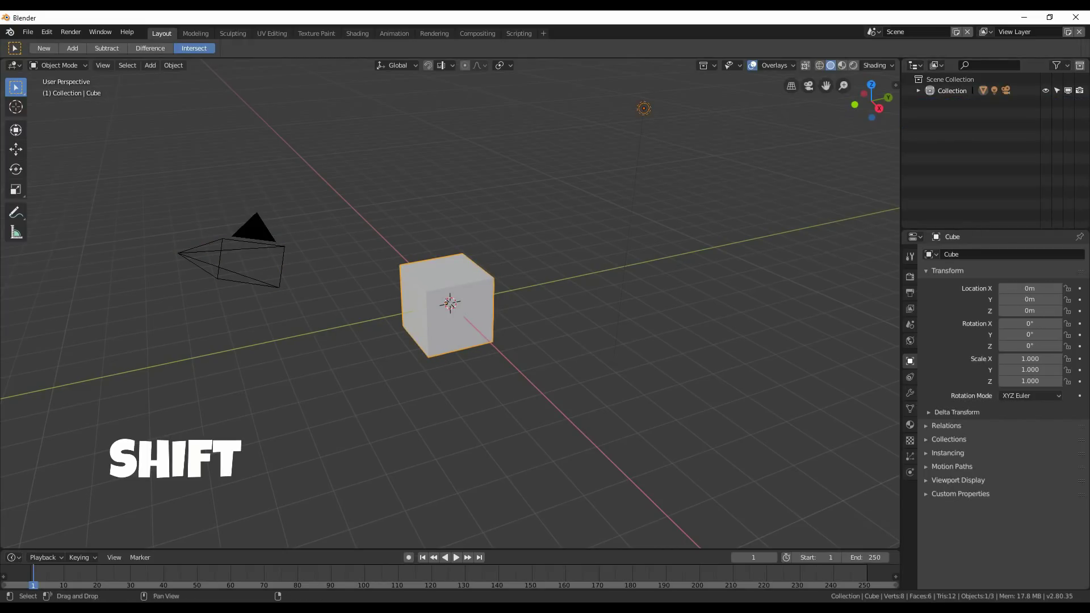
shift+click(253, 246)
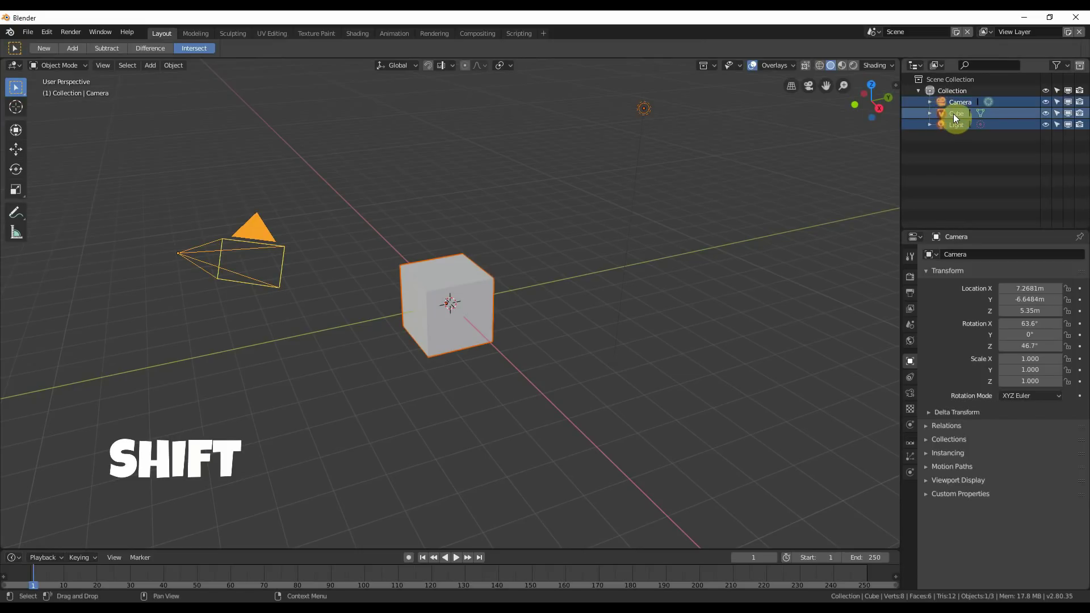
Step: Select only the Cube entry in the scene hierarchy, then add the Camera and Light entries to the selection
click(941, 113)
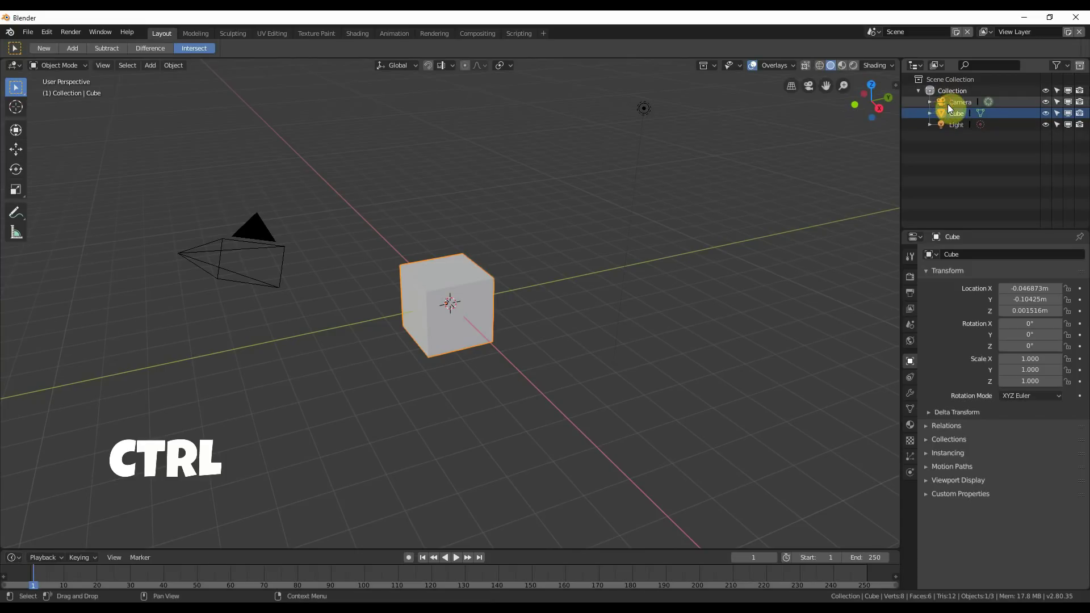
ctrl+click(950, 101)
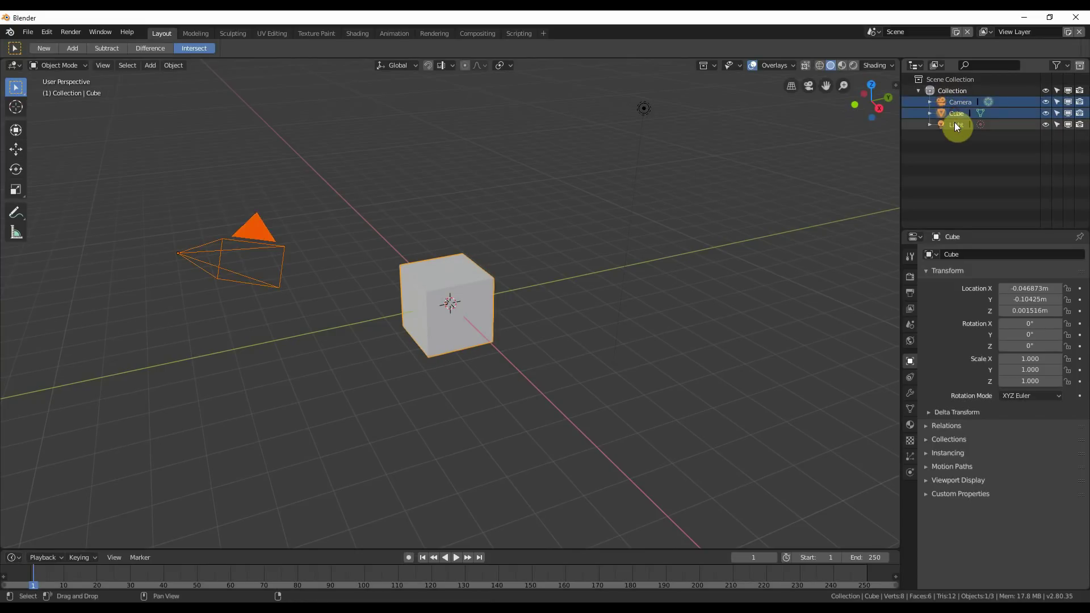
ctrl+click(954, 122)
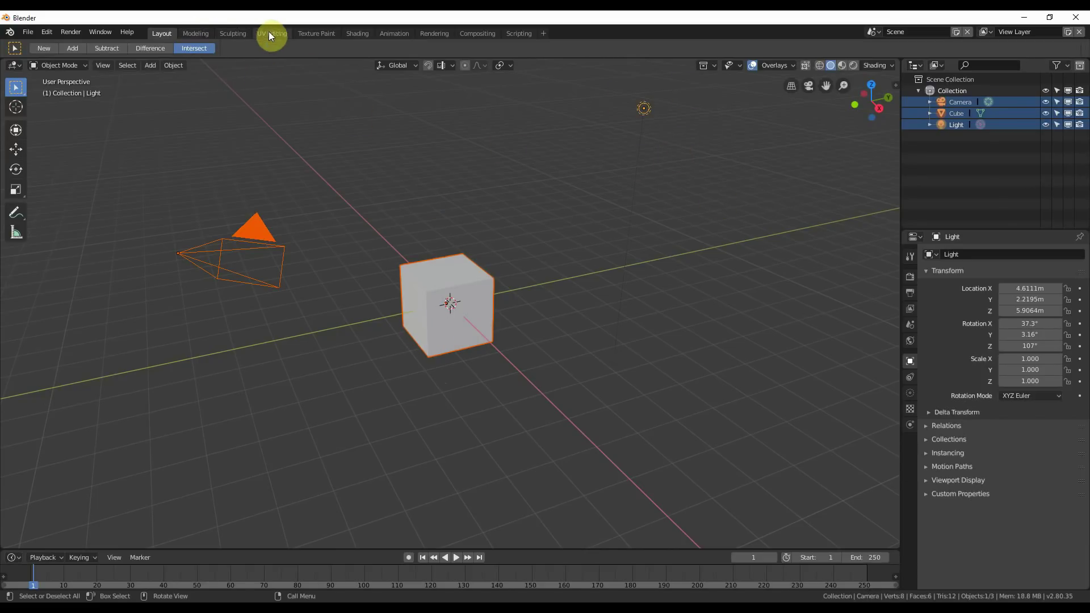
Step: Switch to the Modeling workspace, select only the cube and enter Edit Mode
click(199, 33)
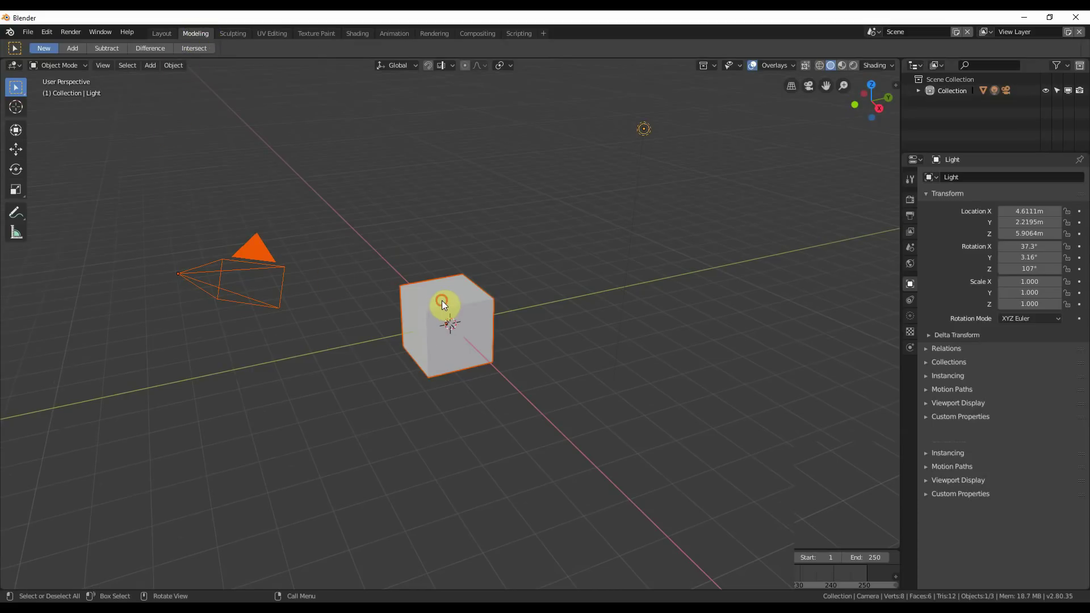
click(442, 301)
key(Tab)
Step: Box-select individual corner vertices of the cube, then its top vertices, its lower vertices and the top ones again
drag(539, 279, 486, 314)
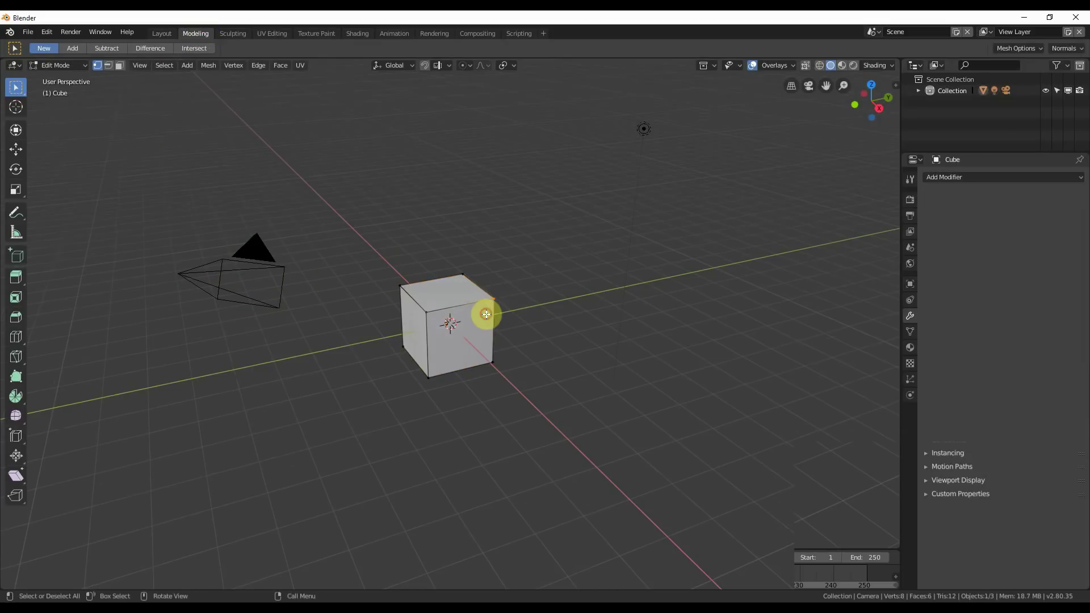
drag(368, 244, 413, 308)
drag(432, 240, 474, 286)
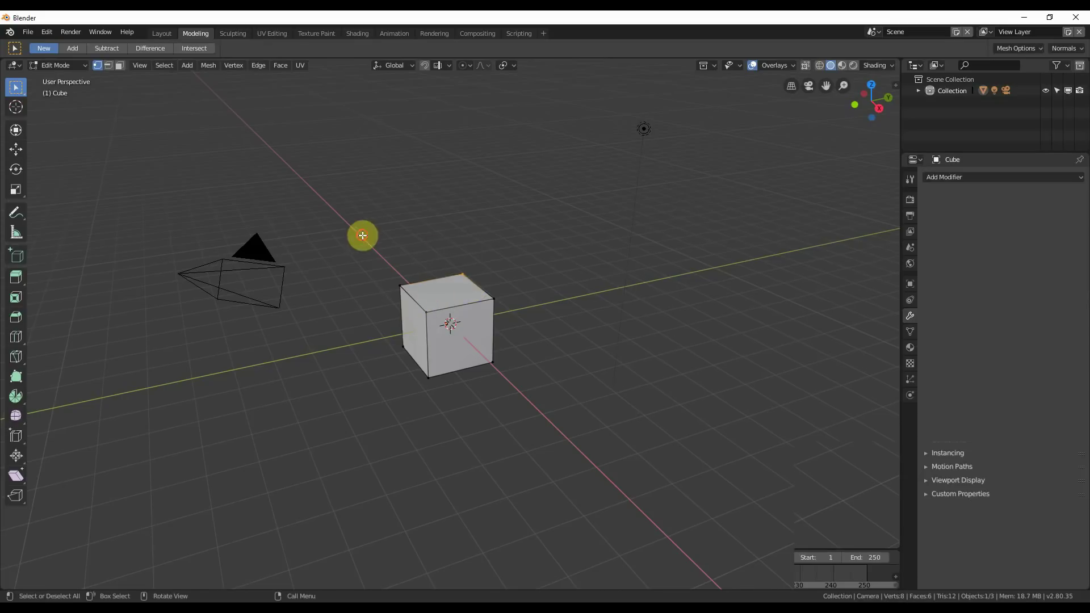
drag(362, 235, 521, 344)
drag(368, 320, 544, 408)
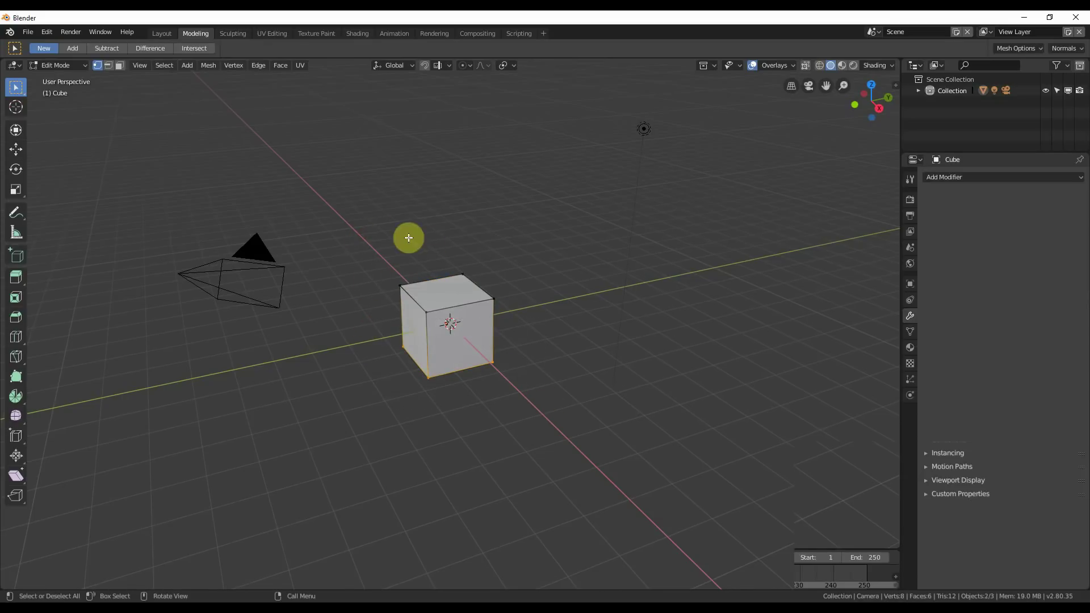
drag(383, 232, 511, 328)
Step: Box-select the upper, lower and left UV vertices of the cube's face in the UV Editing workspace, then return to Layout
click(269, 34)
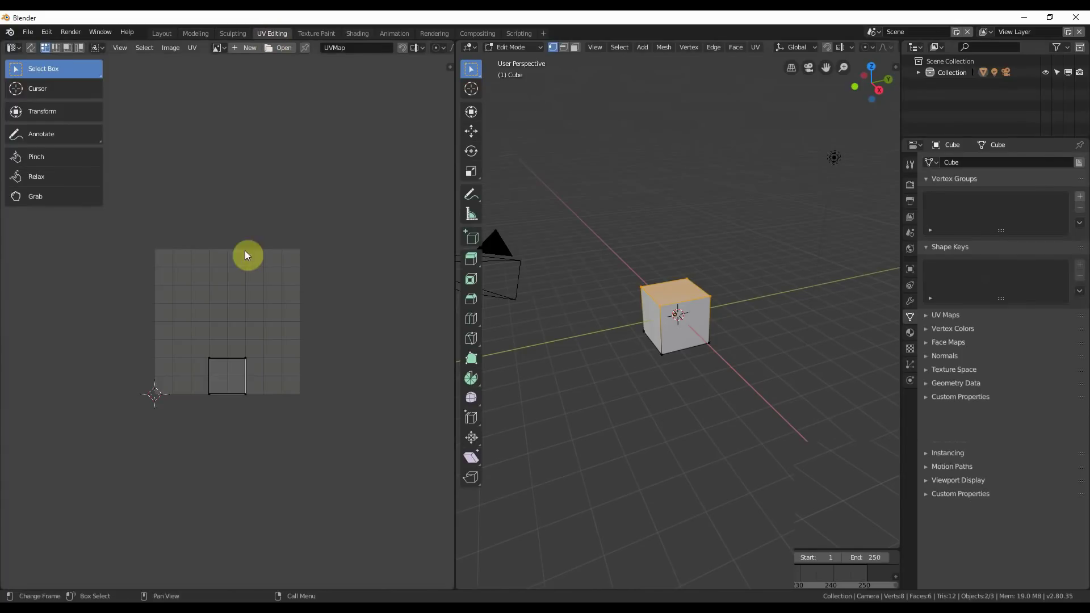
drag(184, 328, 285, 363)
drag(191, 408, 271, 378)
drag(188, 330, 252, 363)
drag(197, 333, 216, 410)
click(162, 34)
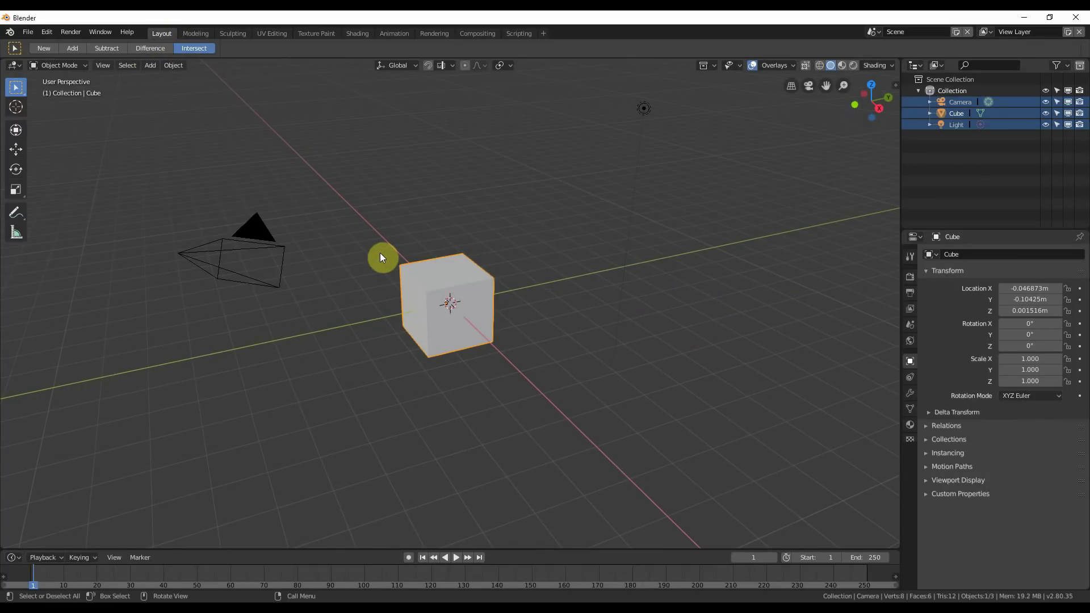
Step: Alternately select and deselect all objects in the 3D viewport four times, finishing with a deselection
key(a)
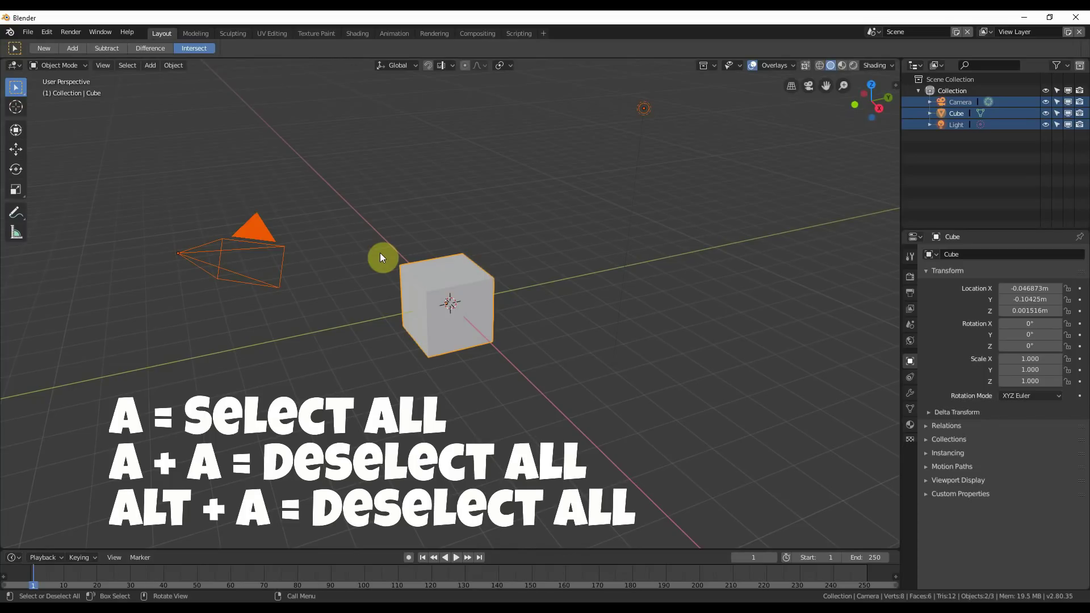
key(alt+a)
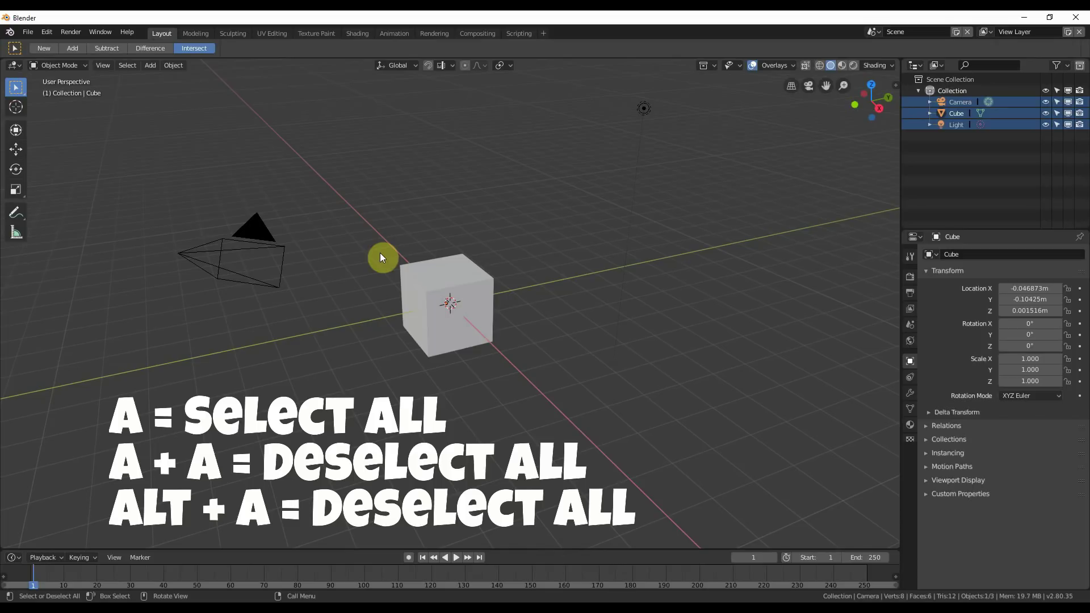
key(a)
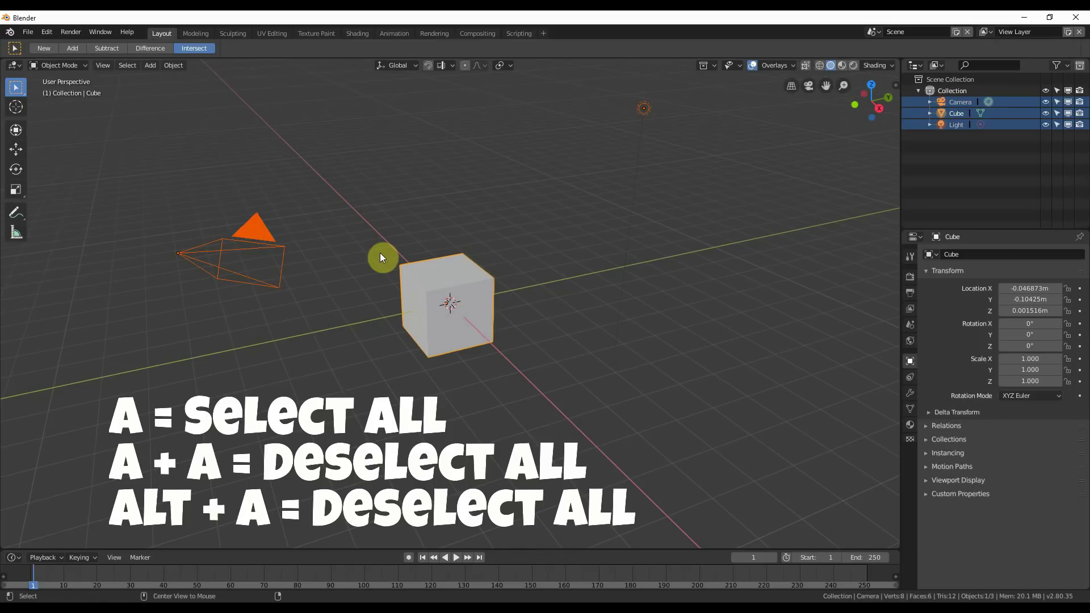
key(alt+a)
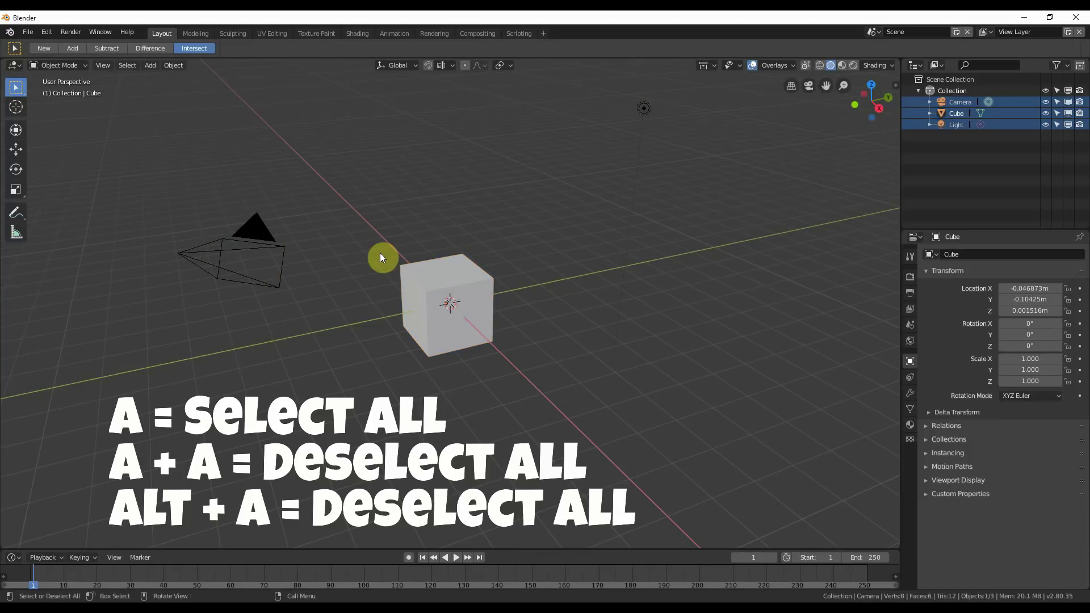
key(a)
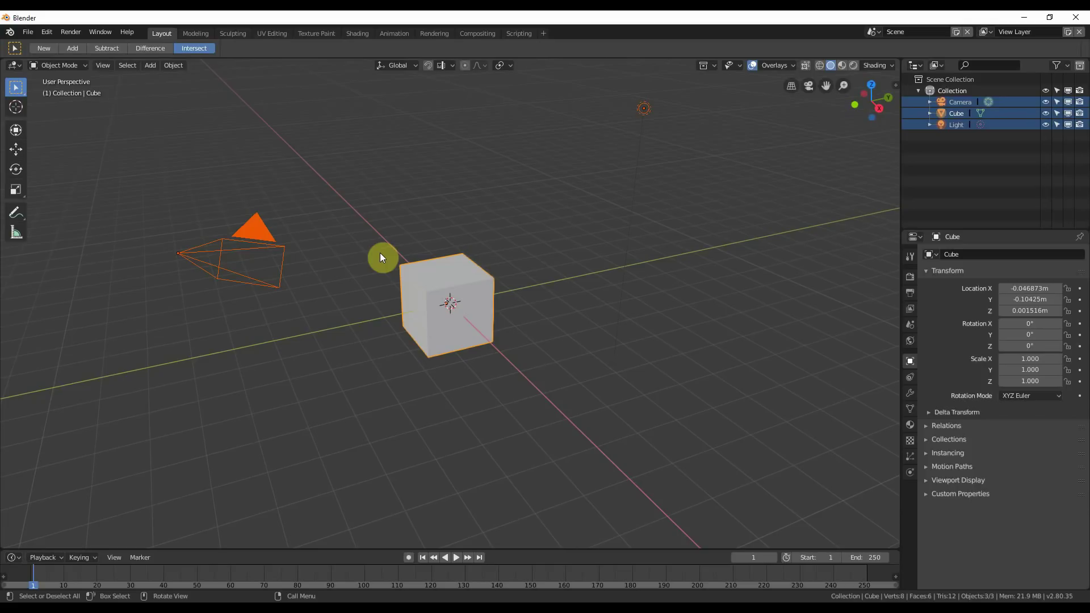
key(alt+a)
key(a)
key(alt+a)
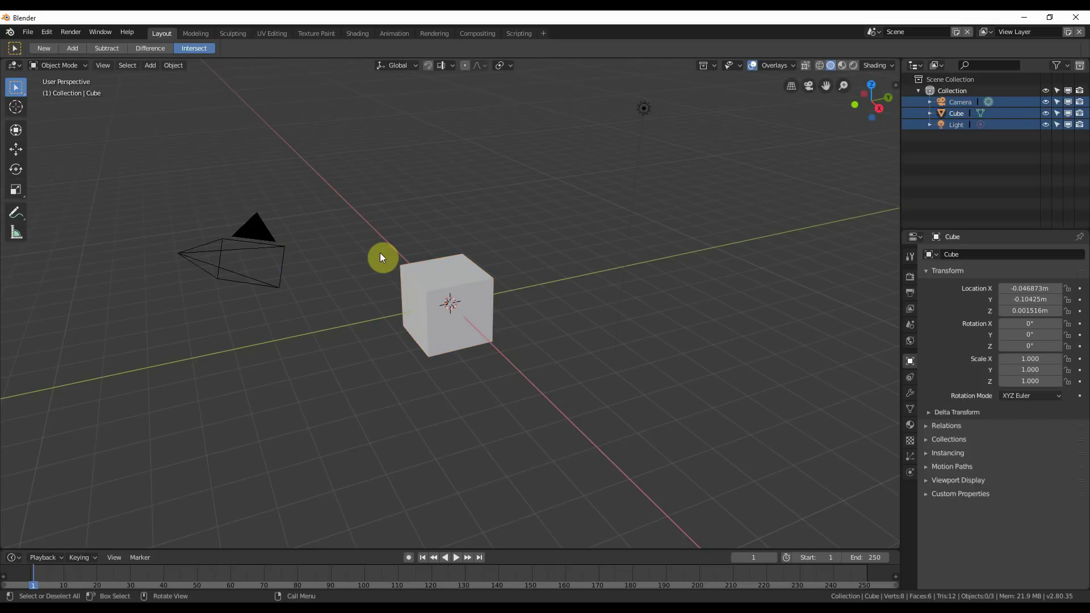